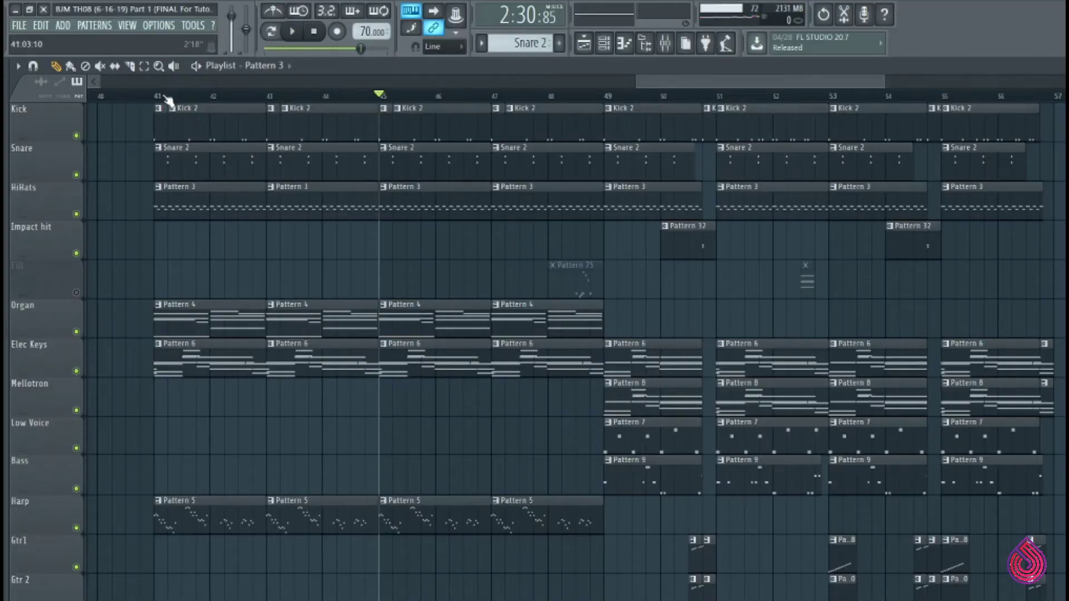
Step: Audition bars 41–45 as a selection, then clear it and return the song position to bar 41
drag(156, 96, 379, 95)
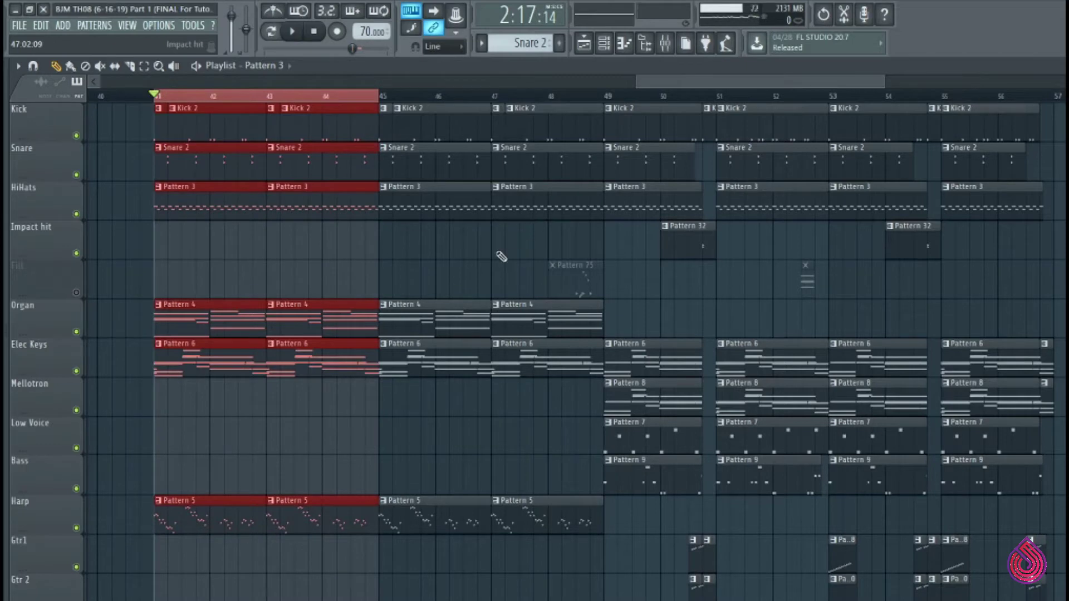
key(space)
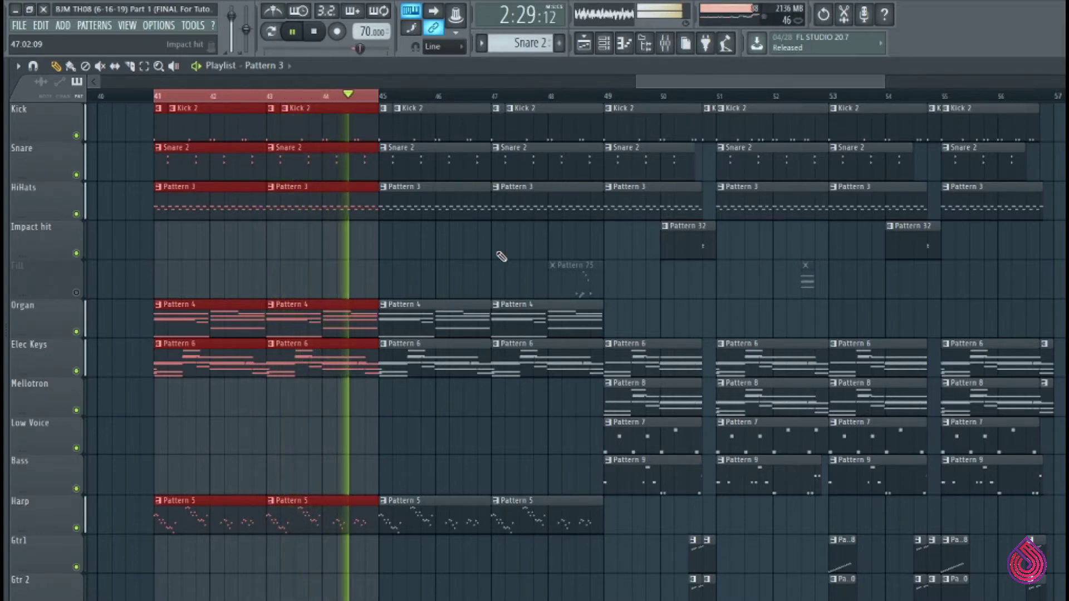
key(space)
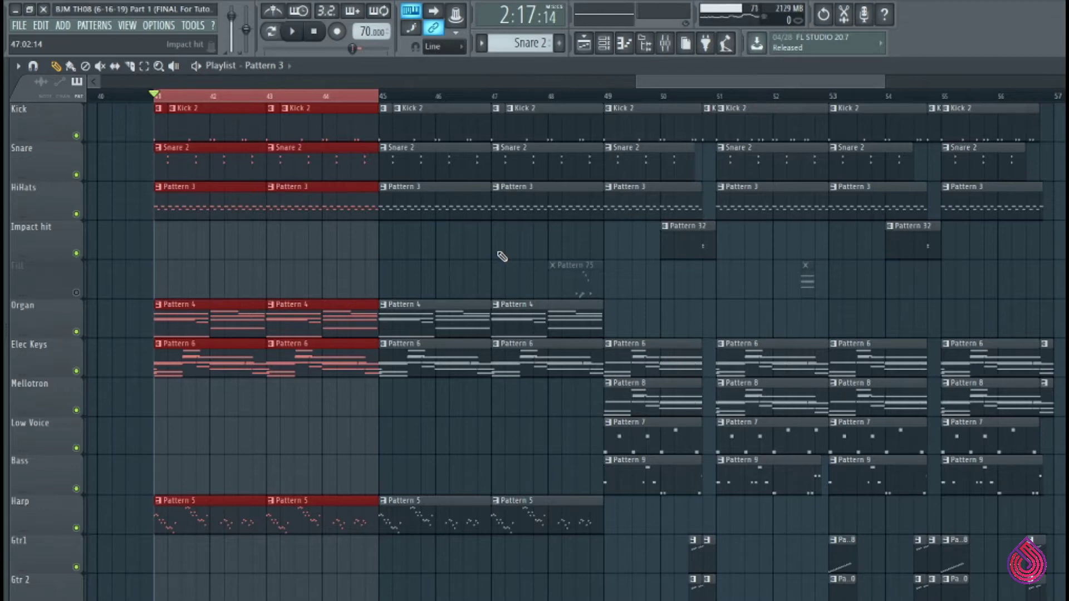
click(337, 103)
click(607, 100)
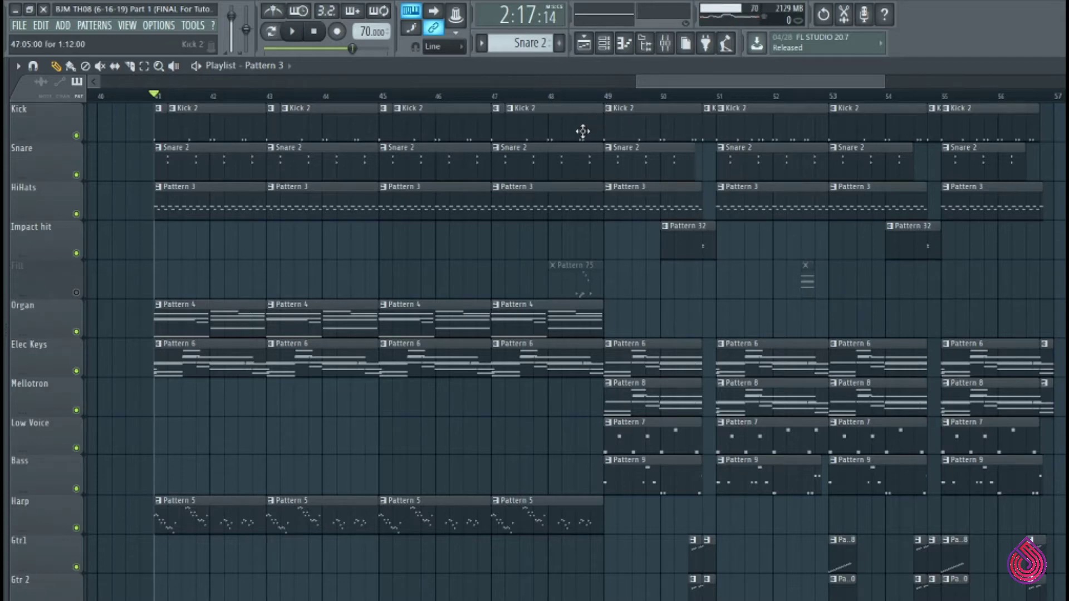
Step: Trim the bar-47 Kick 2, Snare 2 and HiHats clips to end halfway through bar 48
drag(598, 121, 576, 120)
drag(597, 165, 576, 163)
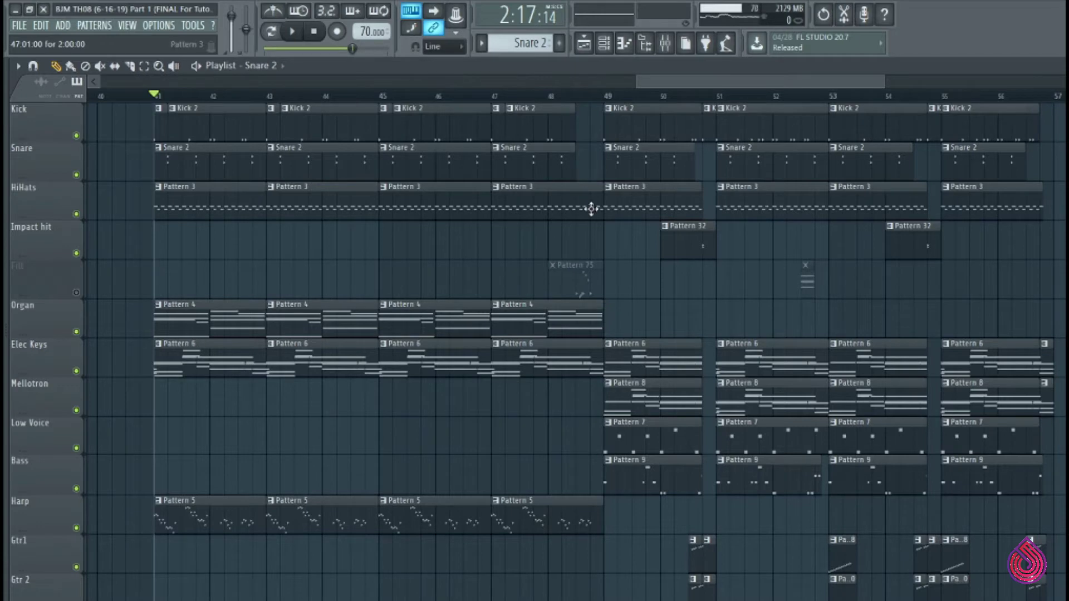
drag(605, 209, 575, 209)
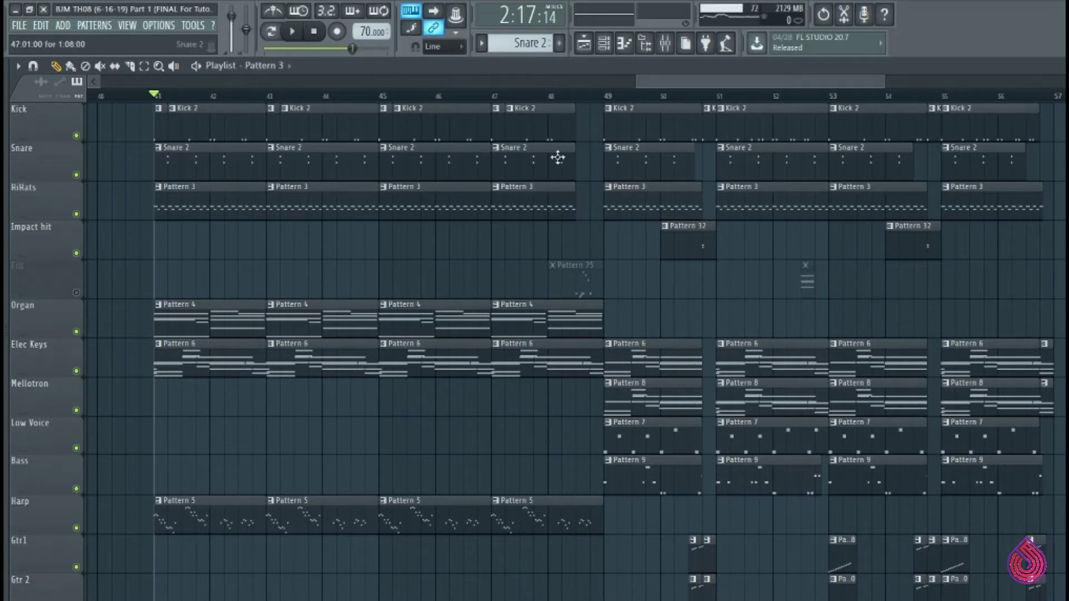
Step: Play the bar 47–49 transition from bar 47, then stop
click(492, 98)
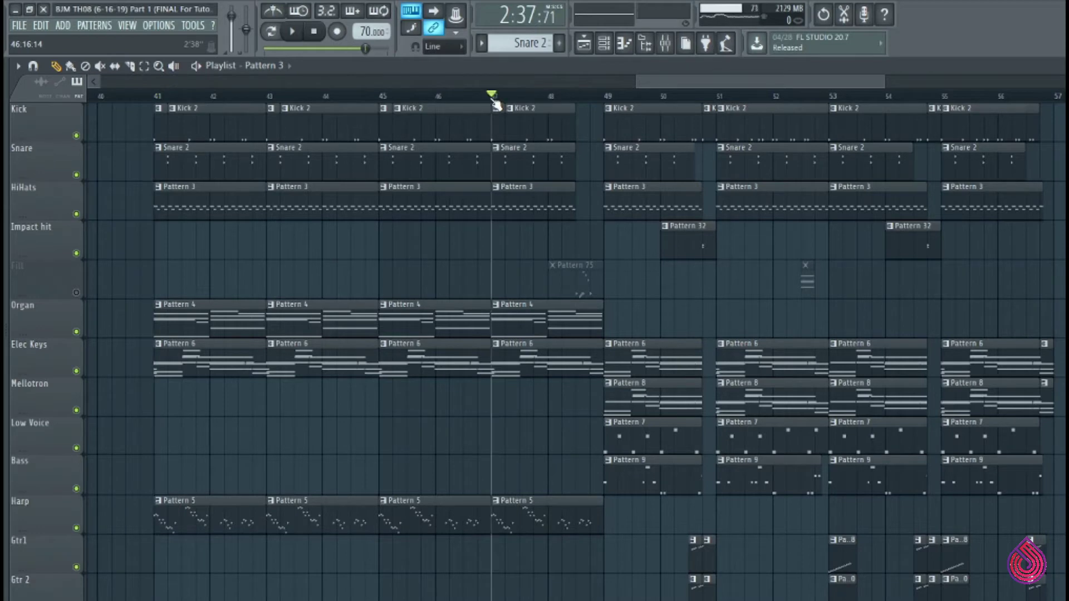
key(space)
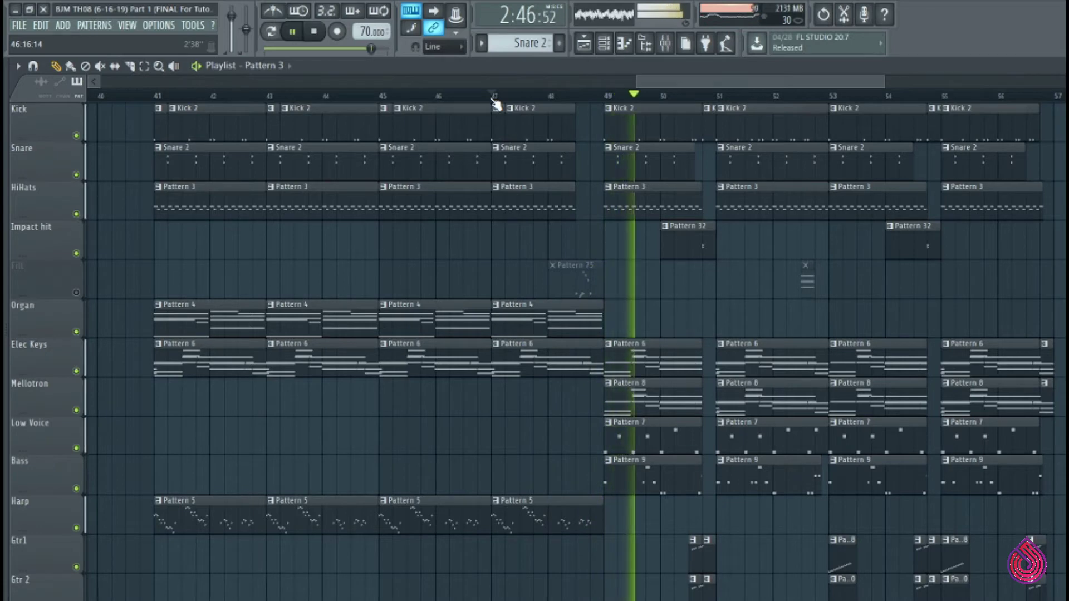
key(space)
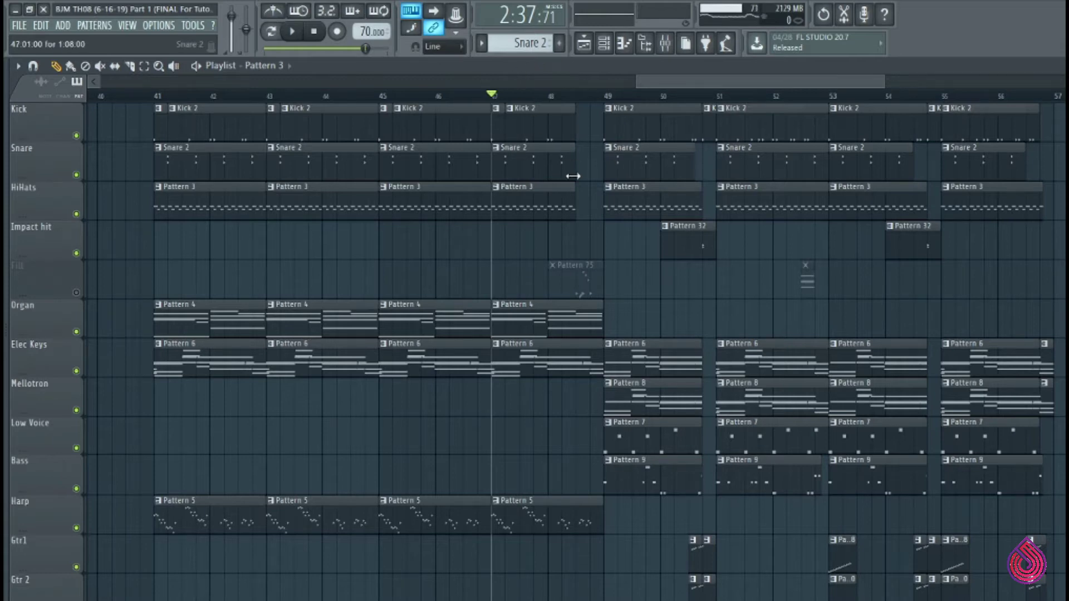
Step: Delete the bar-47 Snare 2 clip, trim HiHats there to one bar and the kick to one beat
right_click(551, 167)
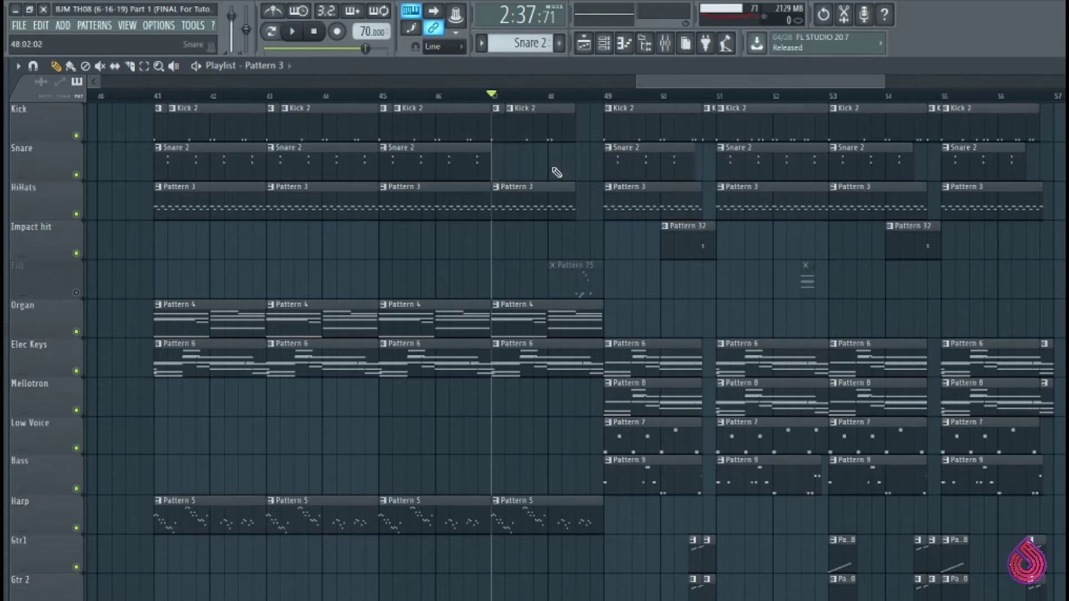
drag(577, 207, 548, 207)
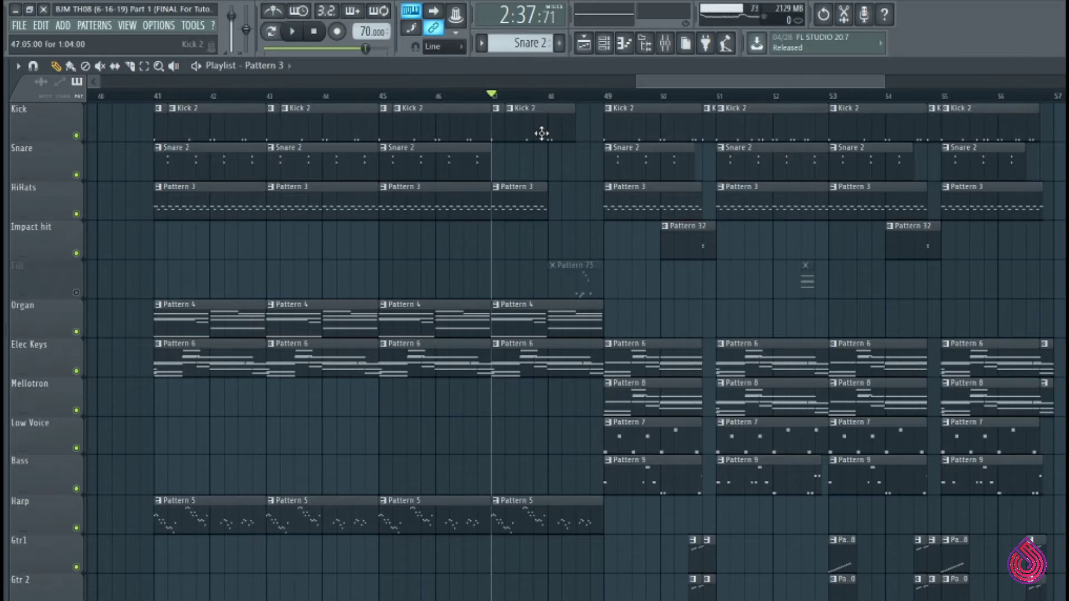
drag(575, 126, 520, 134)
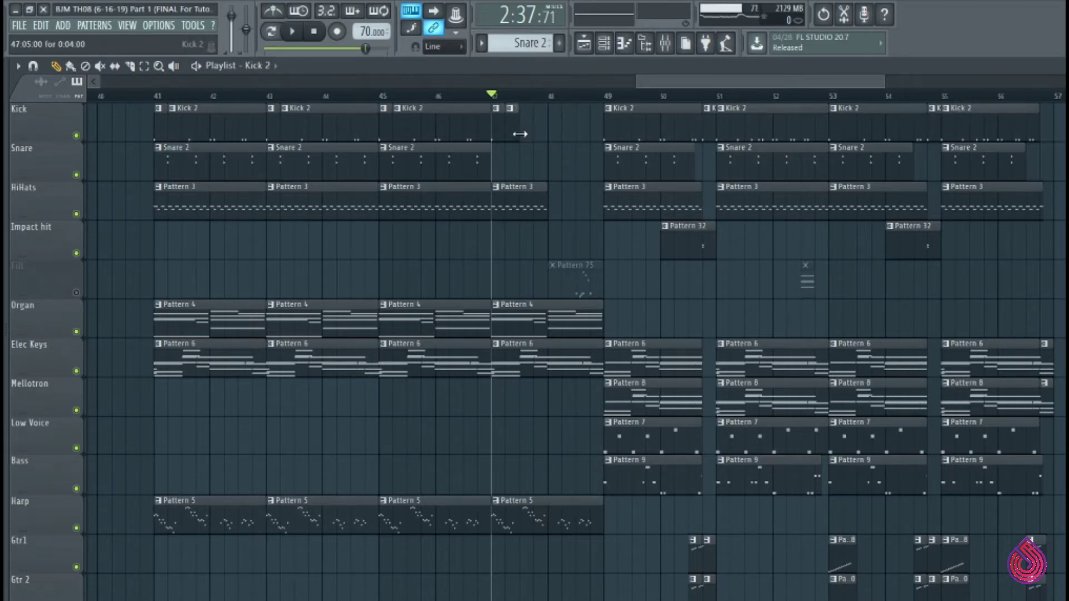
Step: Audition the edit from bar 45 through the bar 49 transition
click(381, 97)
key(space)
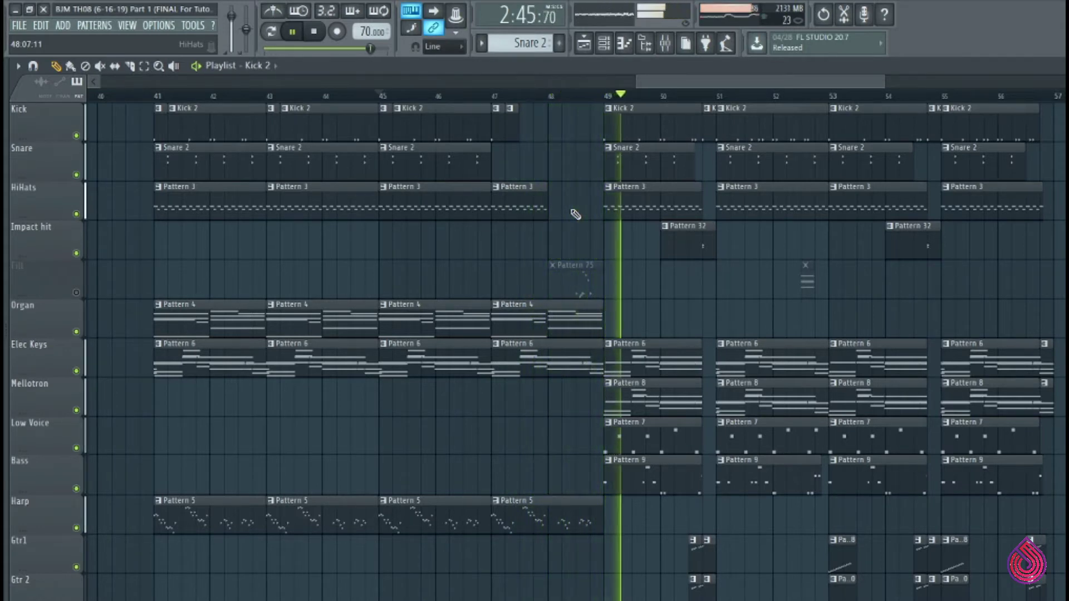
key(space)
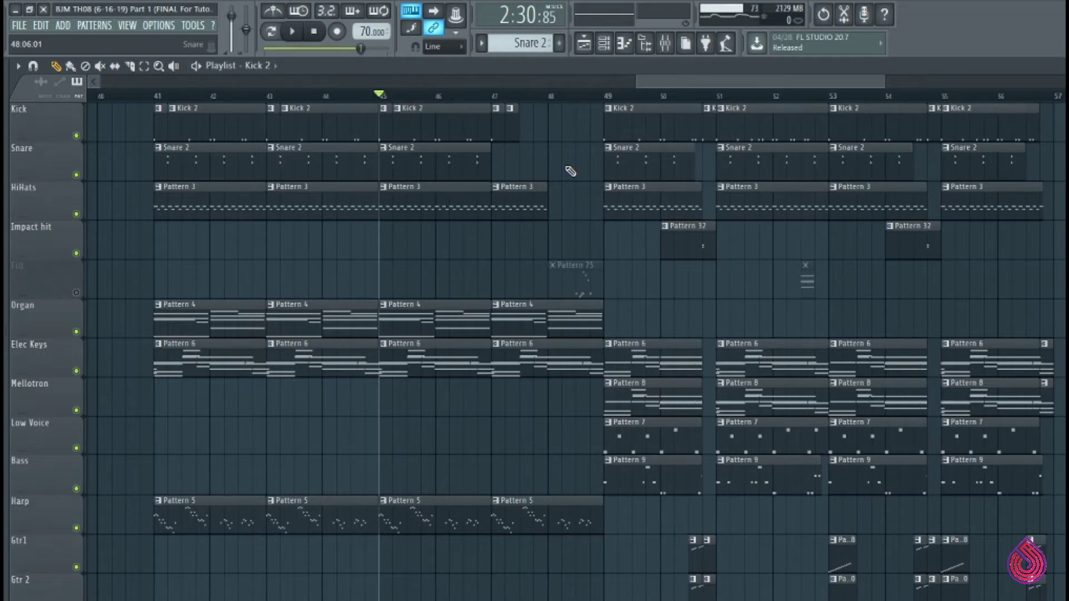
Step: Bring up the mixer and open the Vinylizer effect on the insert
scroll(570, 171, down, 4)
scroll(571, 171, up, 3)
click(665, 43)
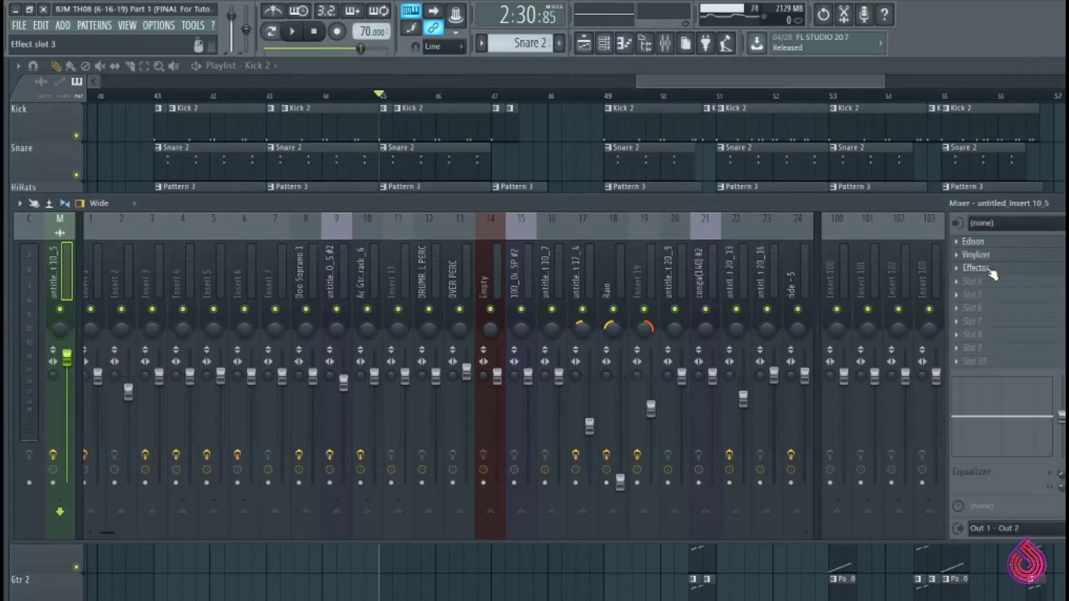
click(1018, 258)
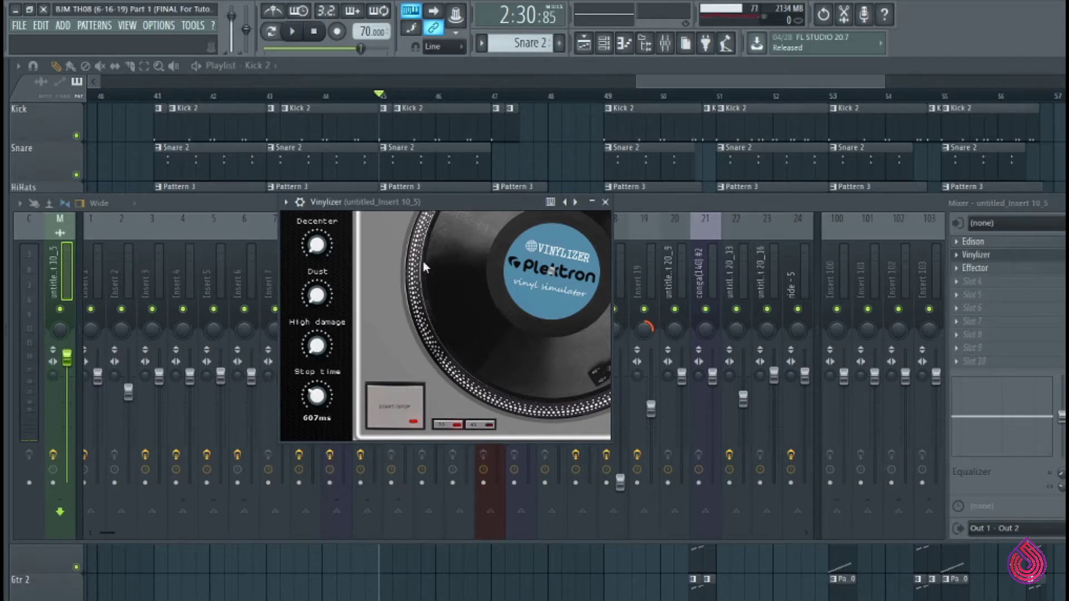
Step: Turn on Vinylizer's START/STOP and create an automation clip for it via Last tweaked
click(410, 422)
click(193, 25)
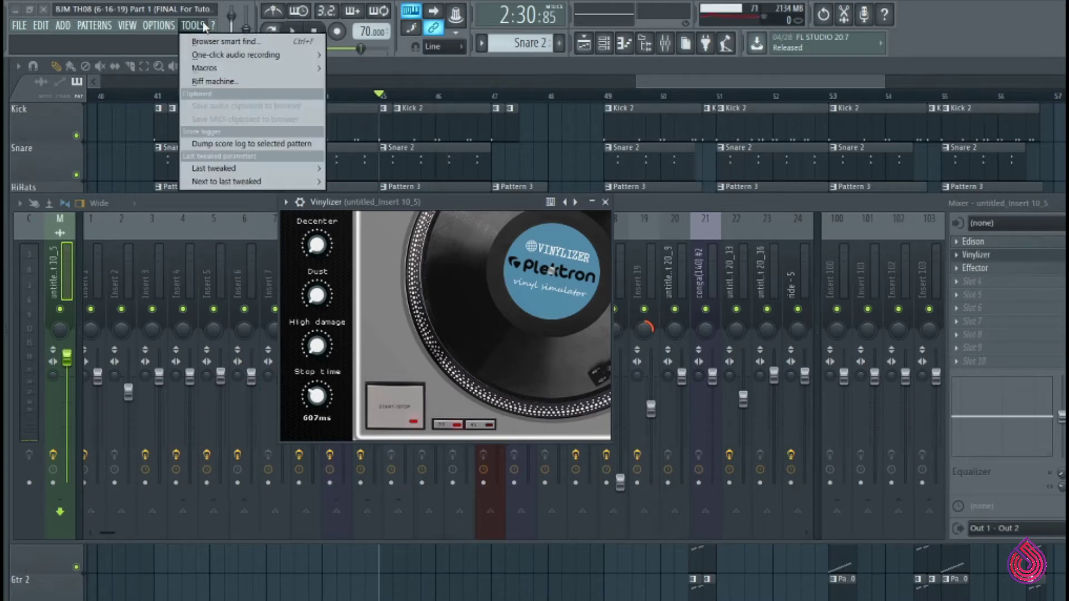
mouse_move(274, 169)
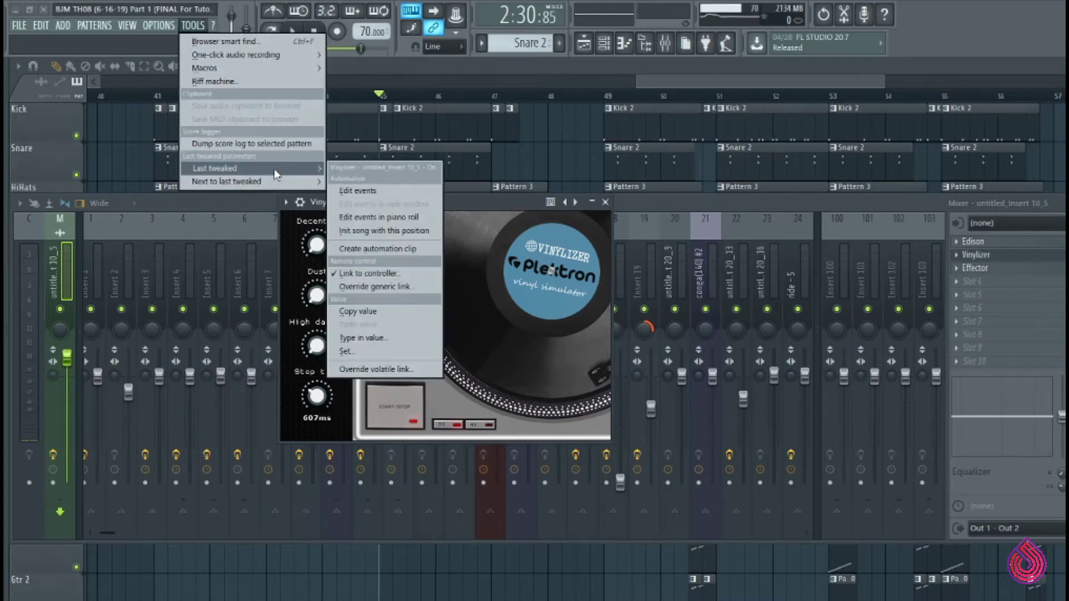
click(375, 247)
Step: Review the Tape Stop automation track, zoom to bars 44–52 and play from bar 44
click(583, 50)
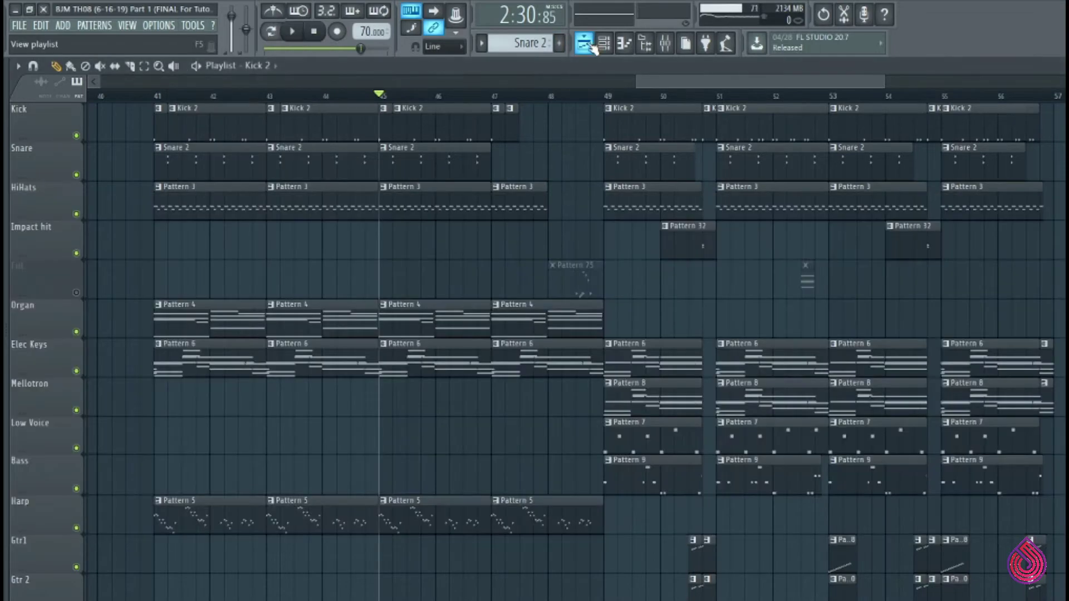
scroll(578, 332, down, 15)
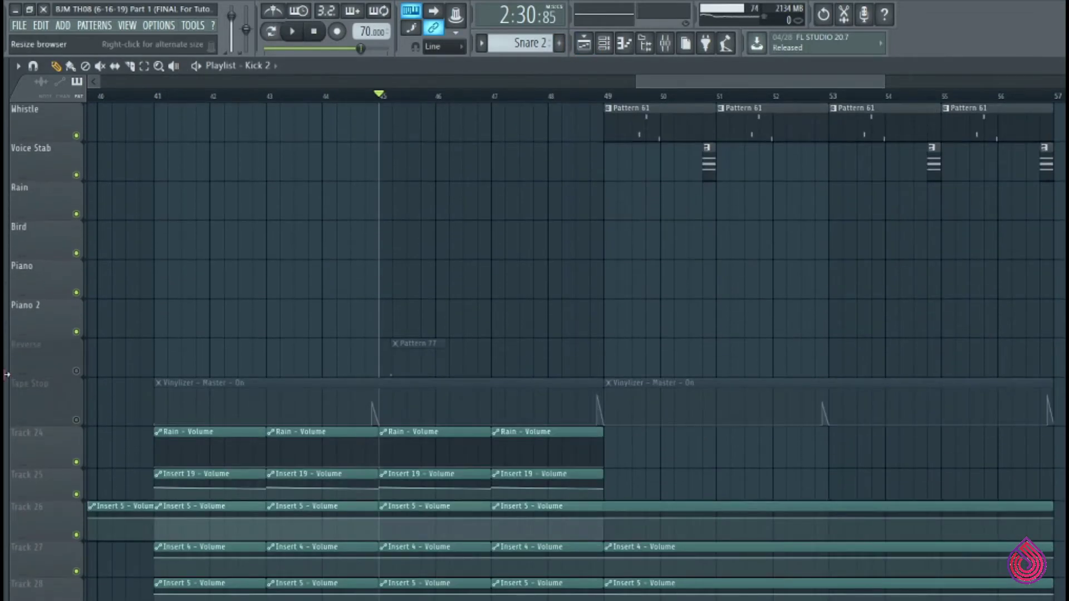
scroll(679, 278, up, 9)
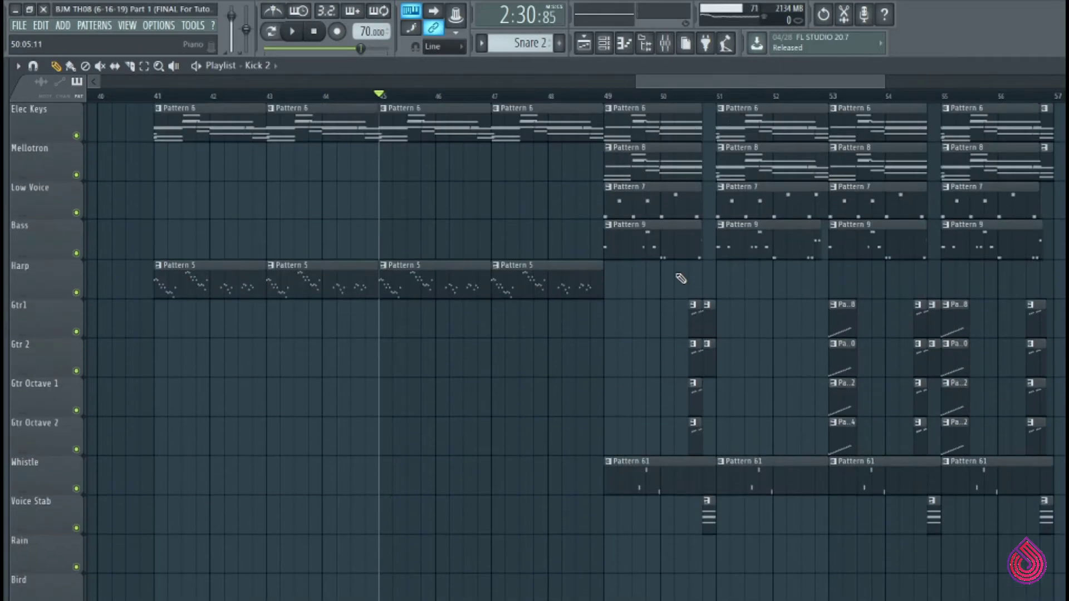
scroll(679, 277, down, 11)
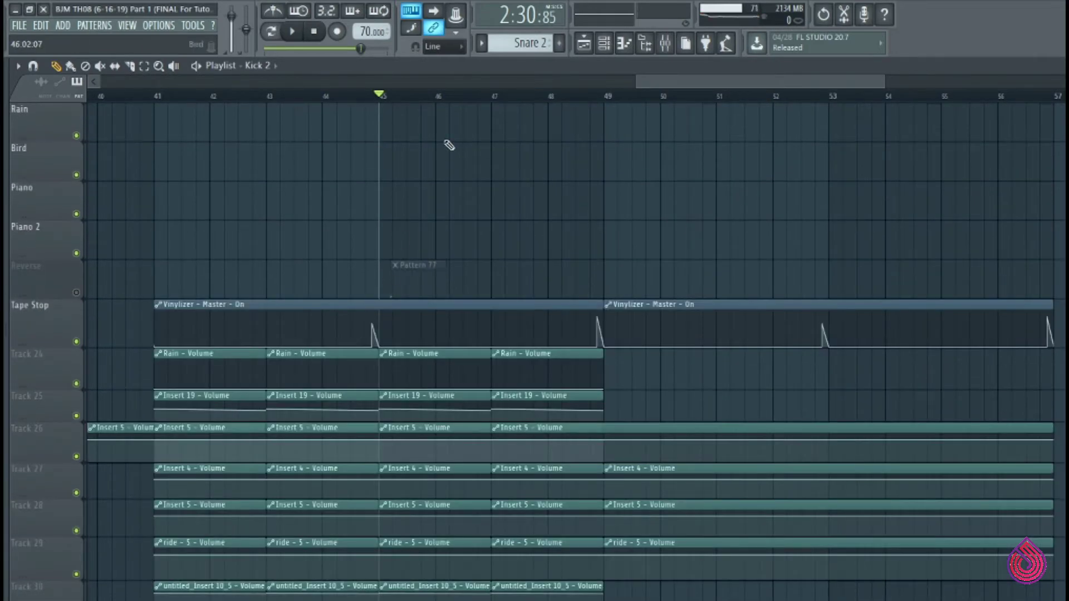
drag(887, 83, 764, 83)
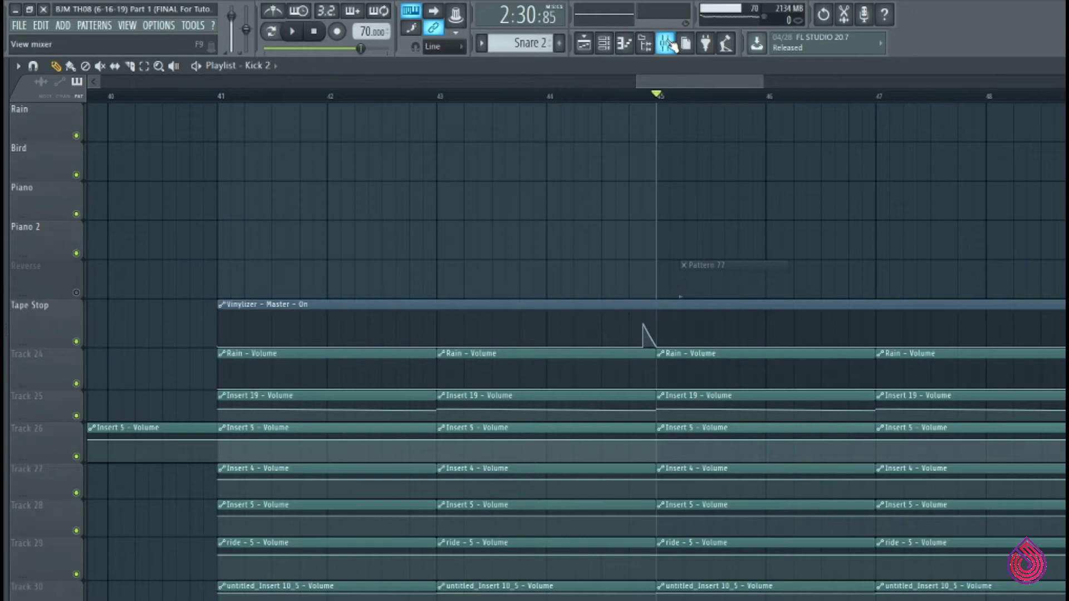
click(549, 98)
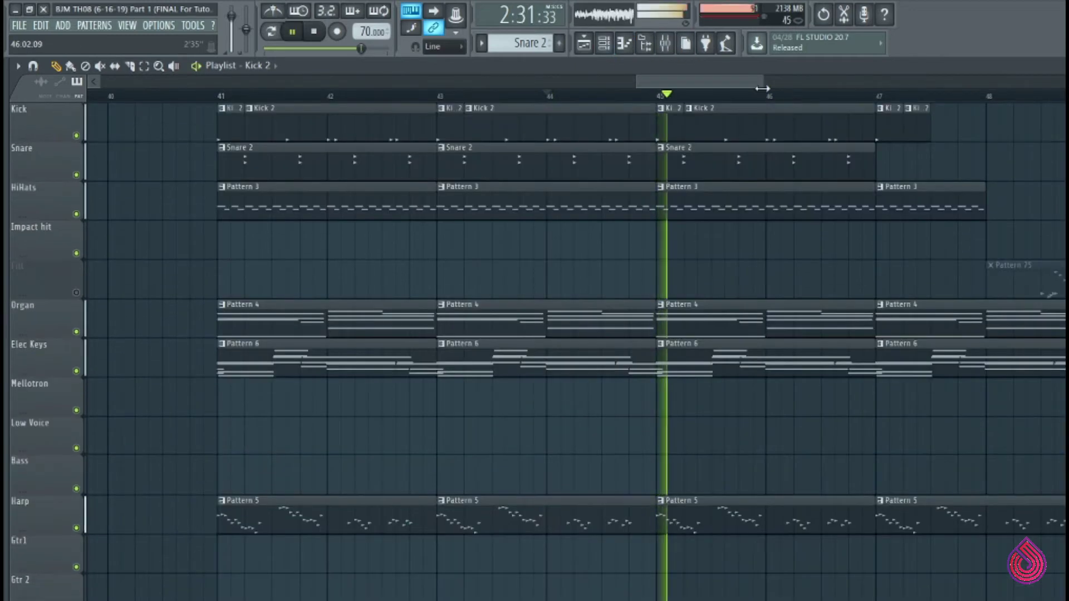
drag(753, 76, 777, 68)
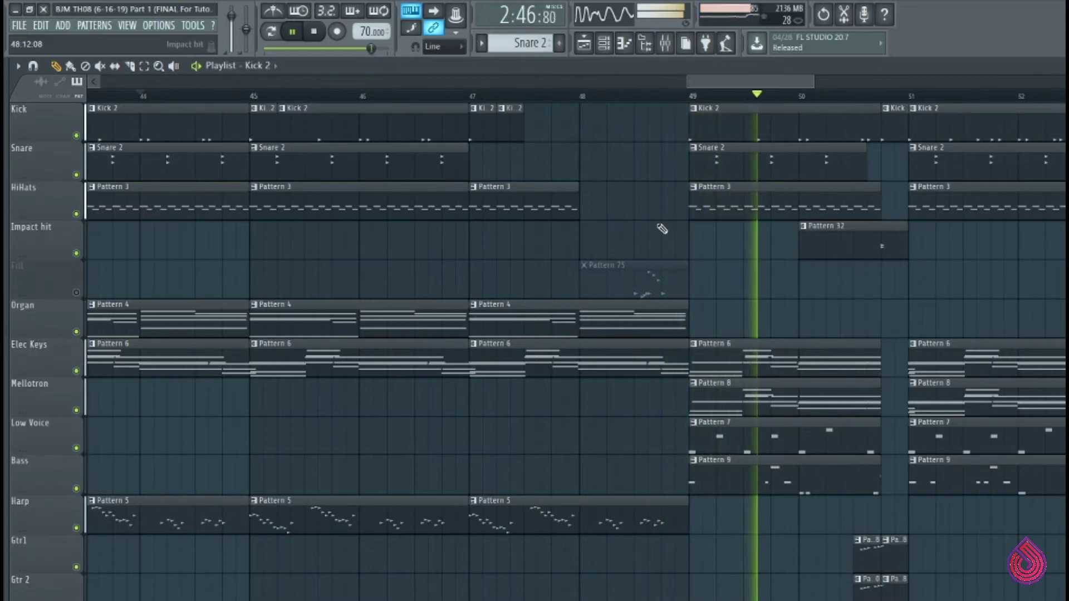
key(space)
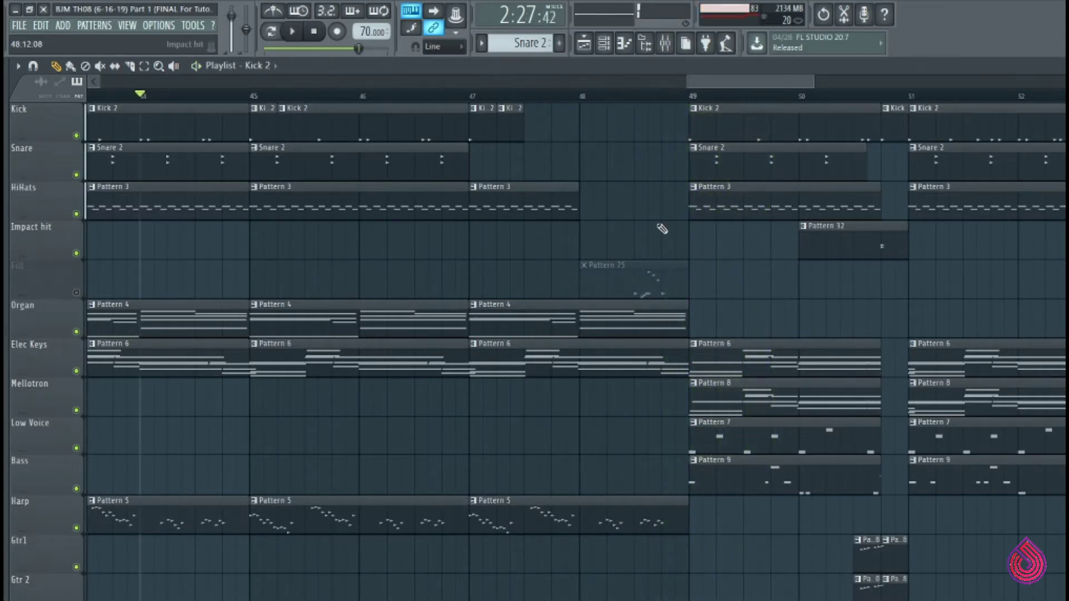
scroll(661, 228, down, 8)
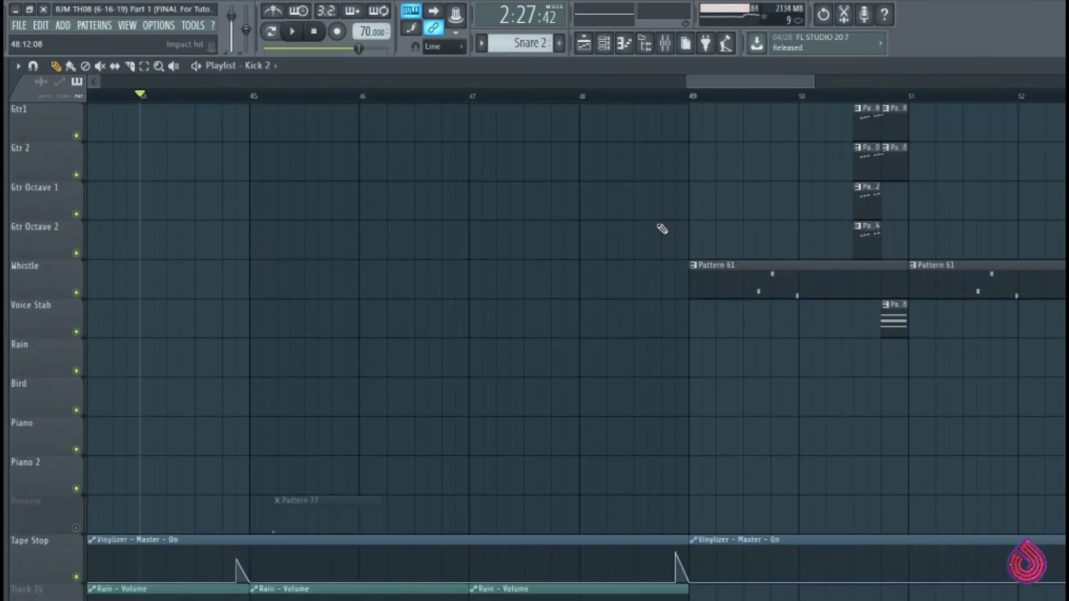
scroll(662, 228, down, 3)
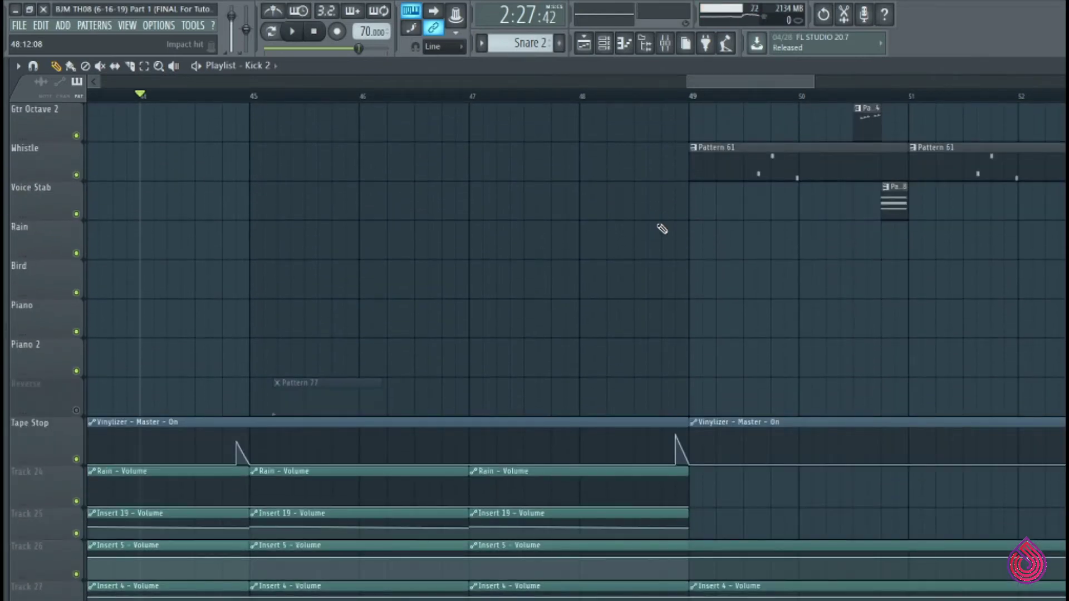
scroll(662, 229, up, 11)
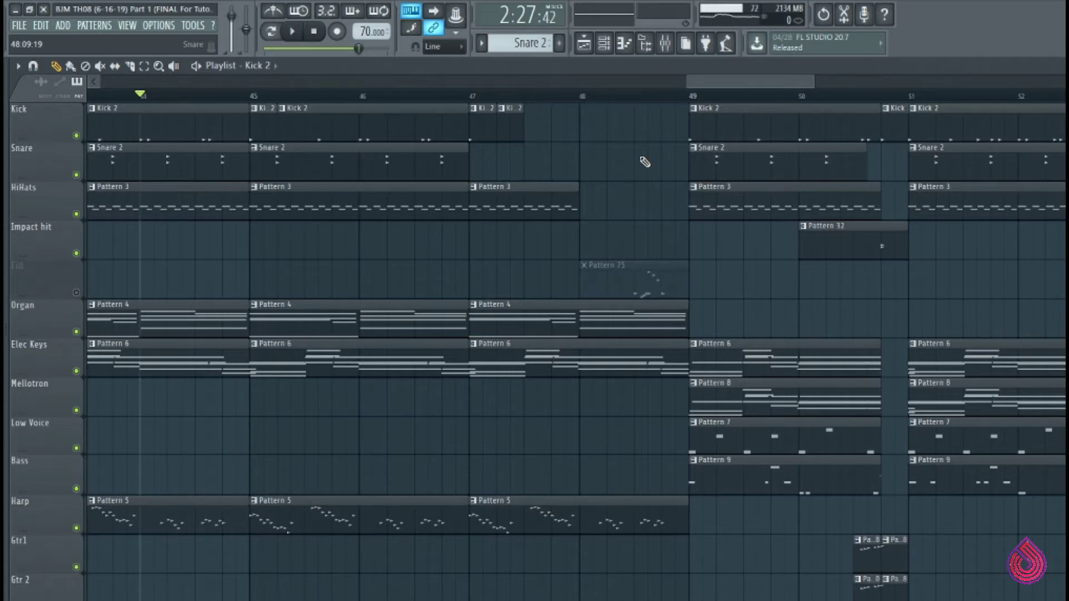
click(693, 96)
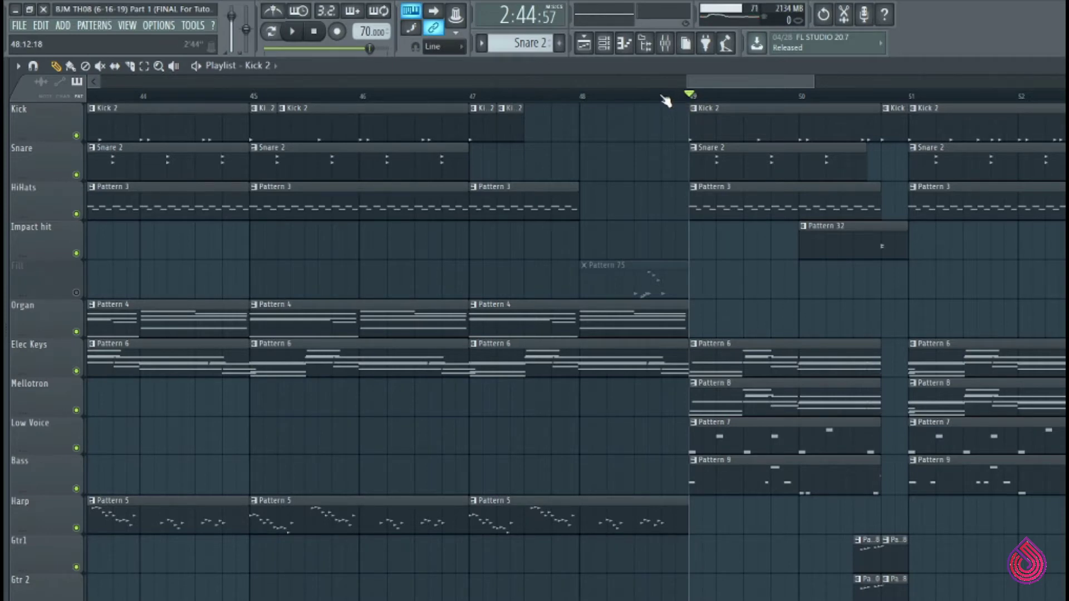
key(space)
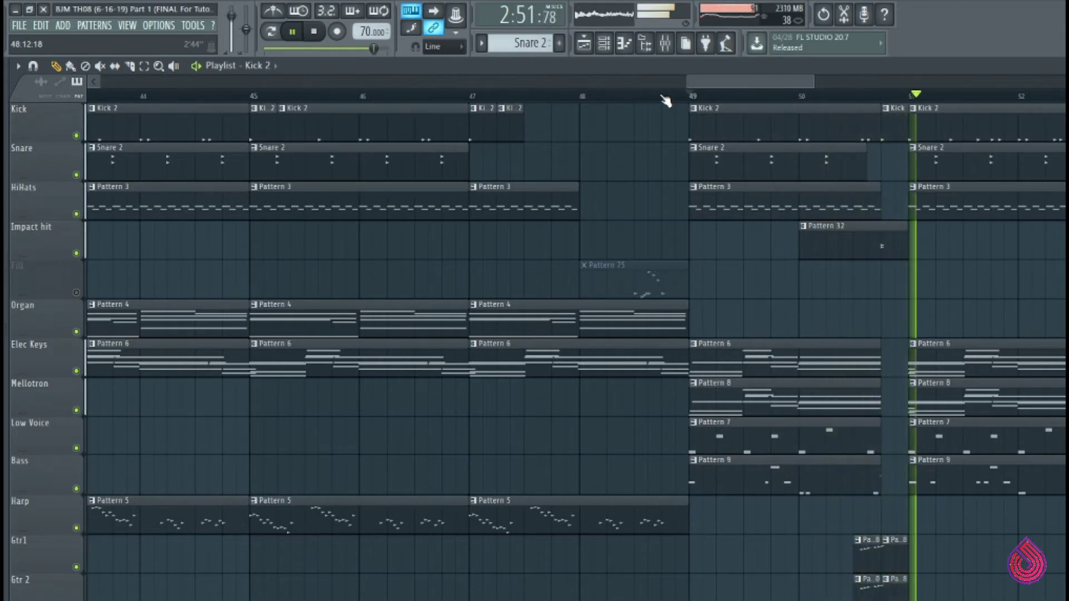
key(space)
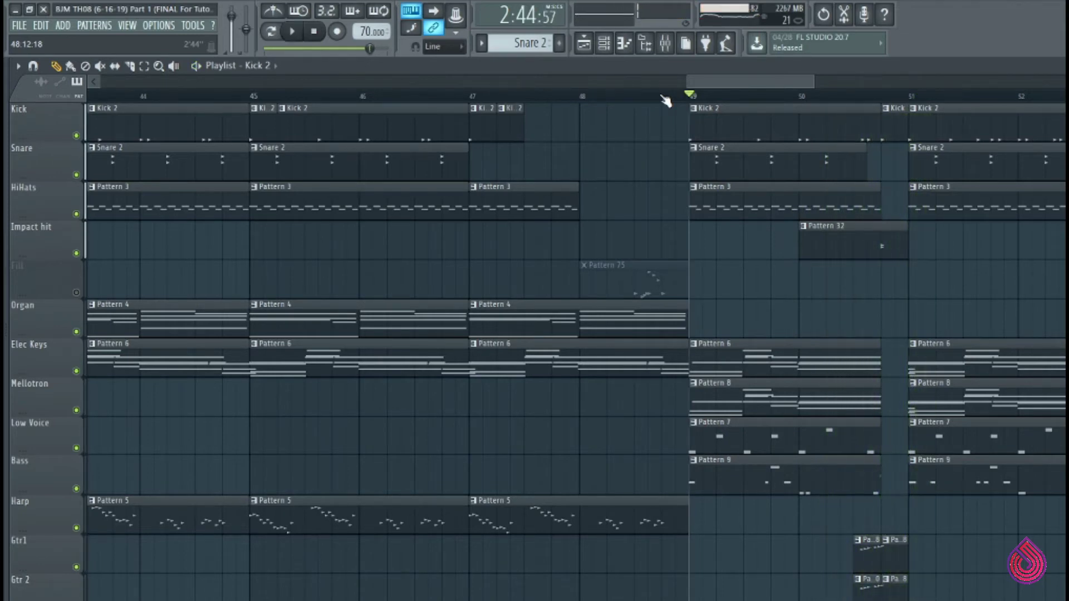
scroll(646, 240, down, 5)
drag(807, 302, 993, 490)
scroll(705, 379, up, 3)
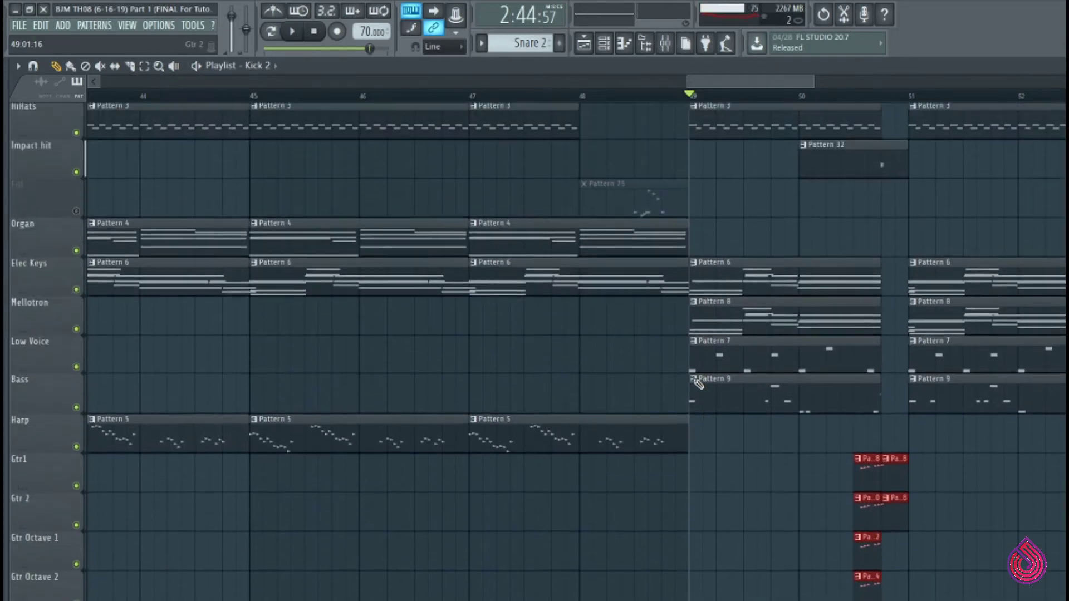
right_click(76, 332)
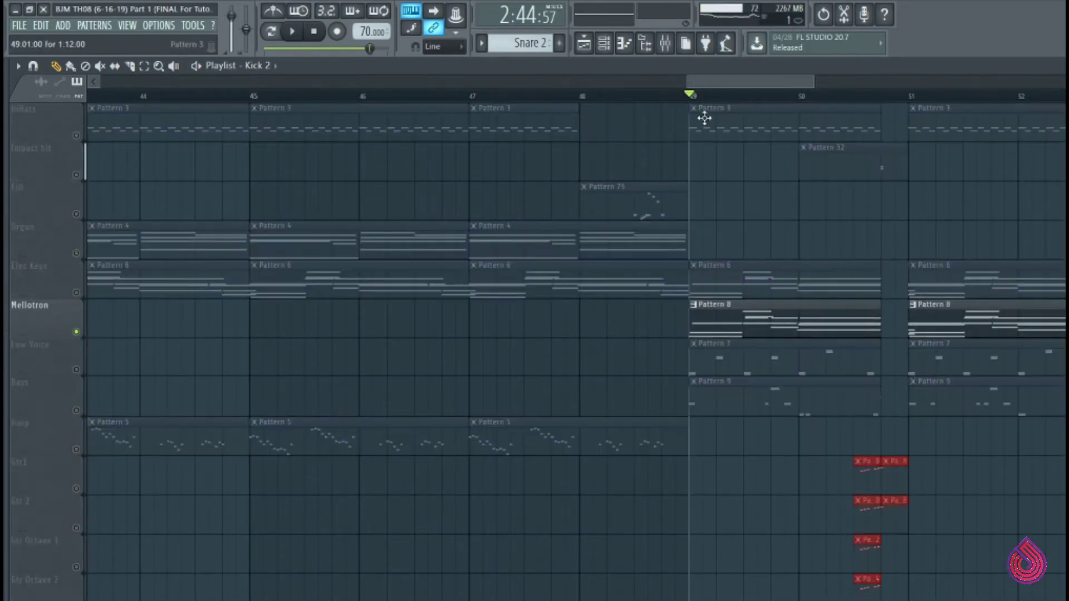
key(space)
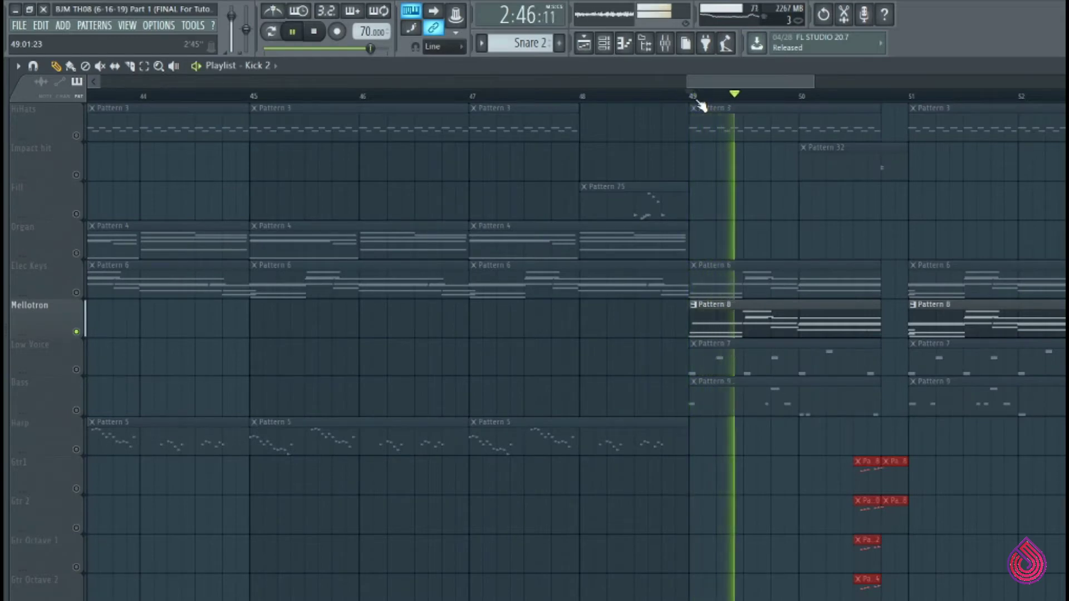
key(space)
right_click(76, 332)
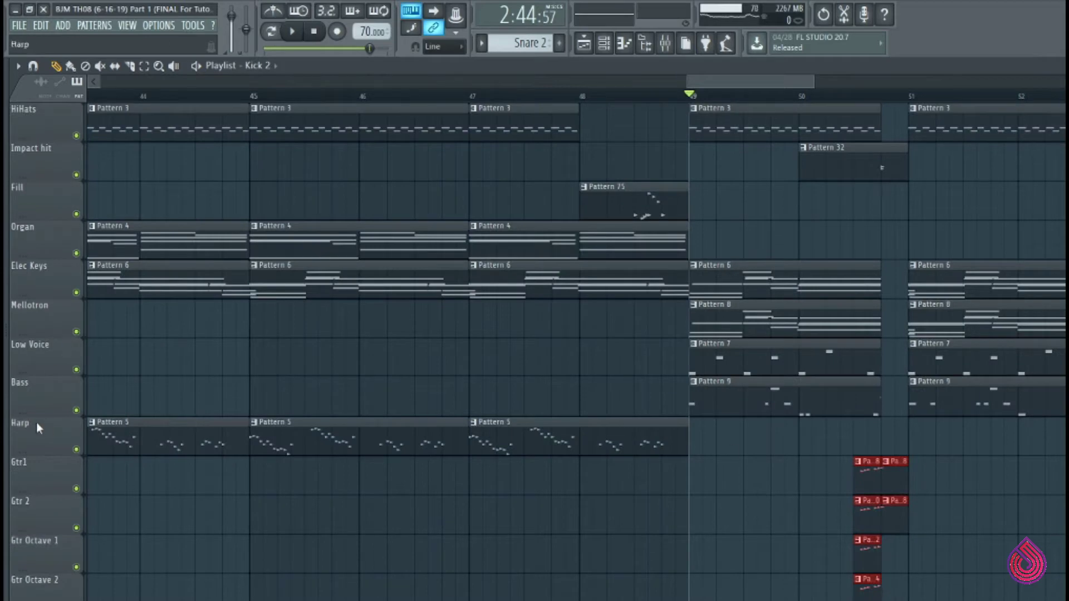
right_click(76, 489)
click(76, 528)
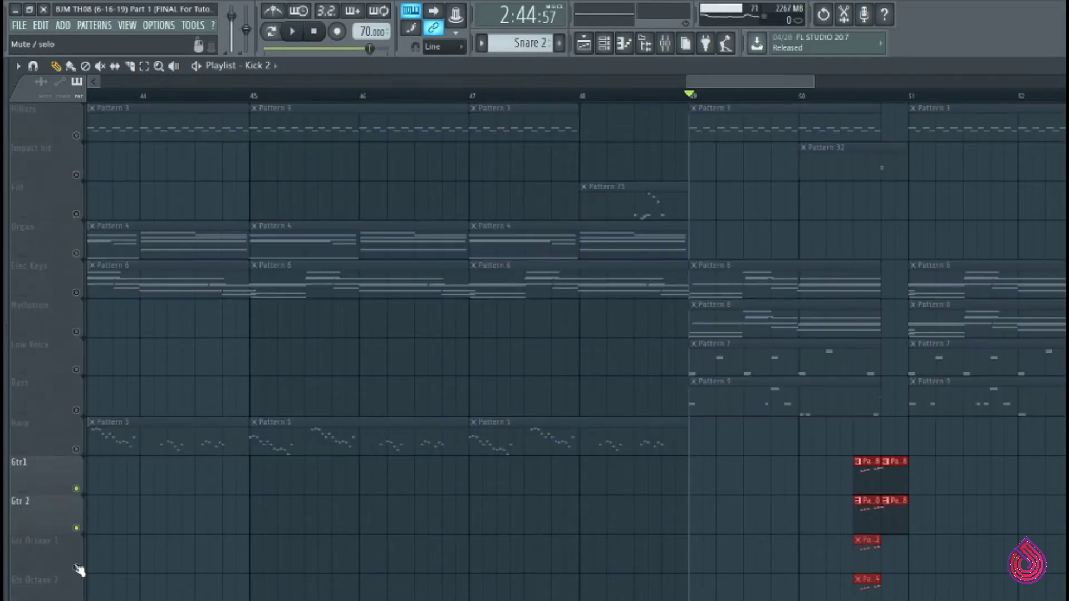
click(77, 568)
scroll(78, 565, down, 3)
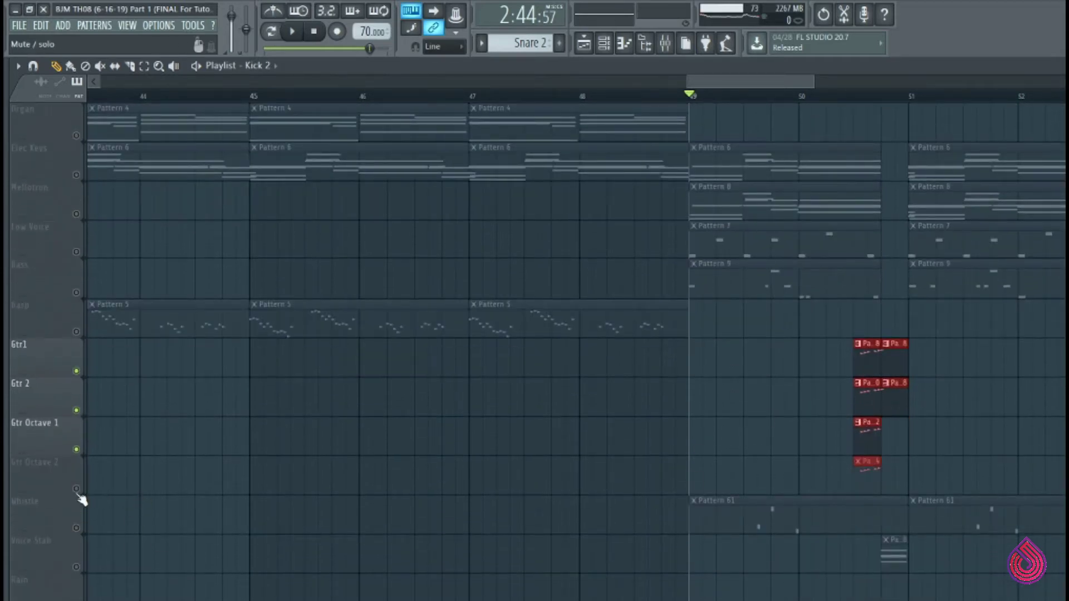
click(76, 488)
click(858, 98)
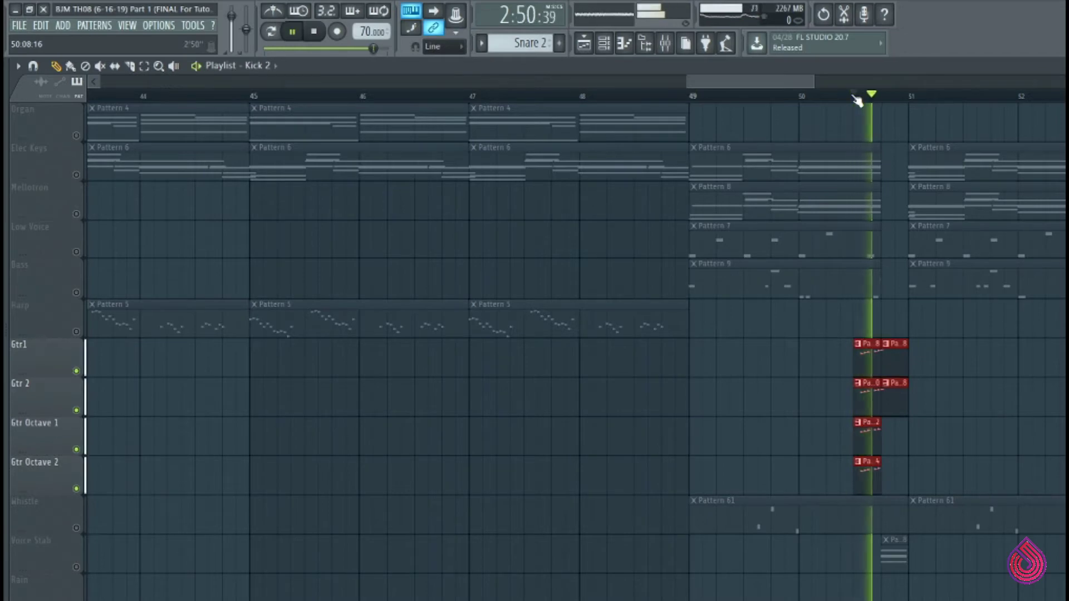
key(space)
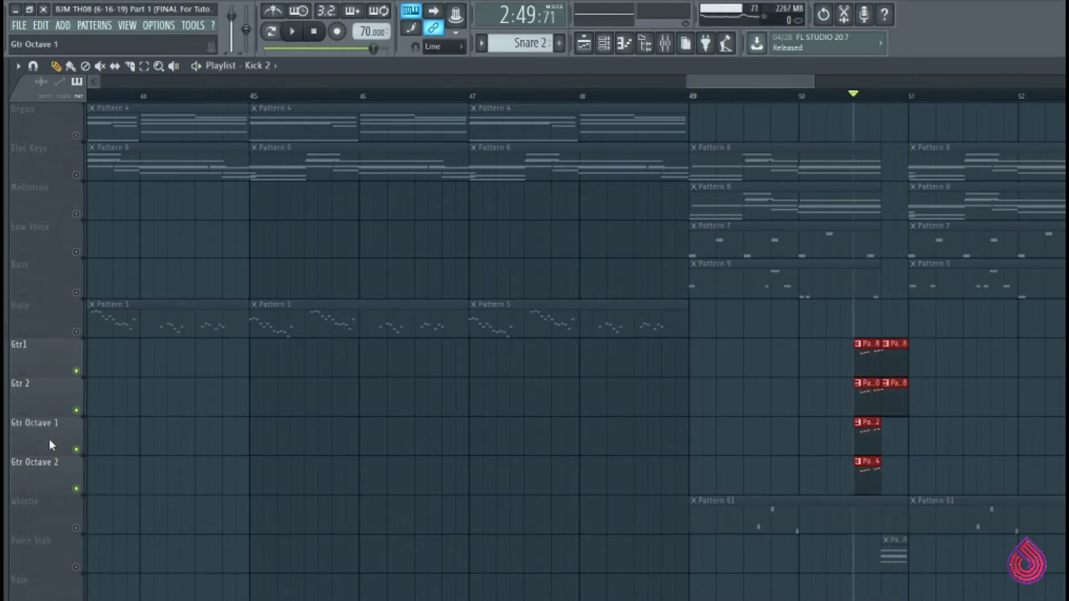
right_click(76, 449)
right_click(76, 449)
Step: Extend Mellotron Pattern 8 slightly and slice its last stab off into a separate clip
scroll(554, 503, up, 5)
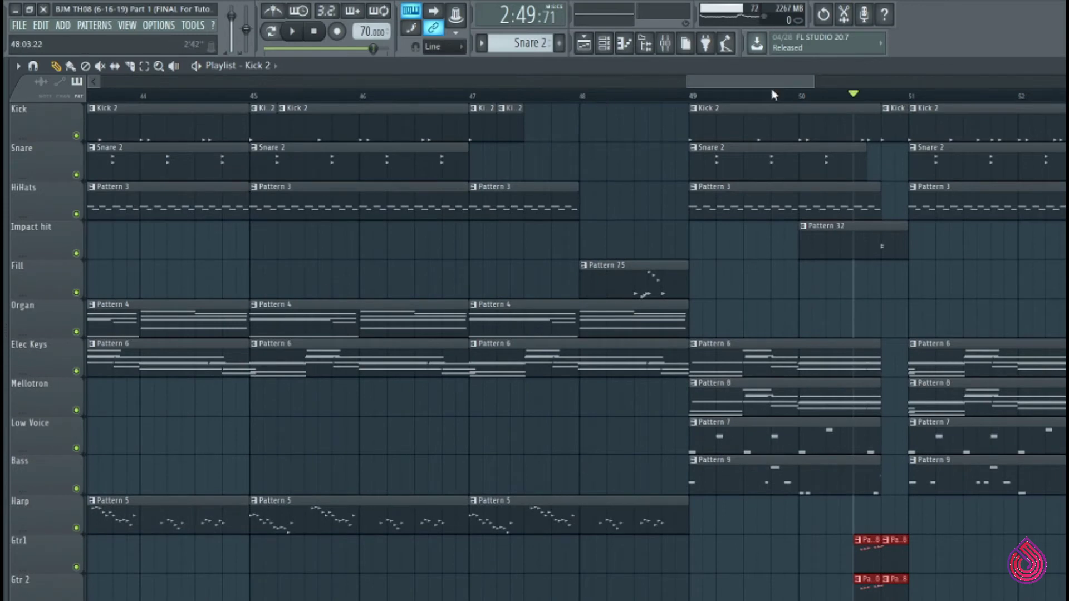
drag(767, 81, 783, 65)
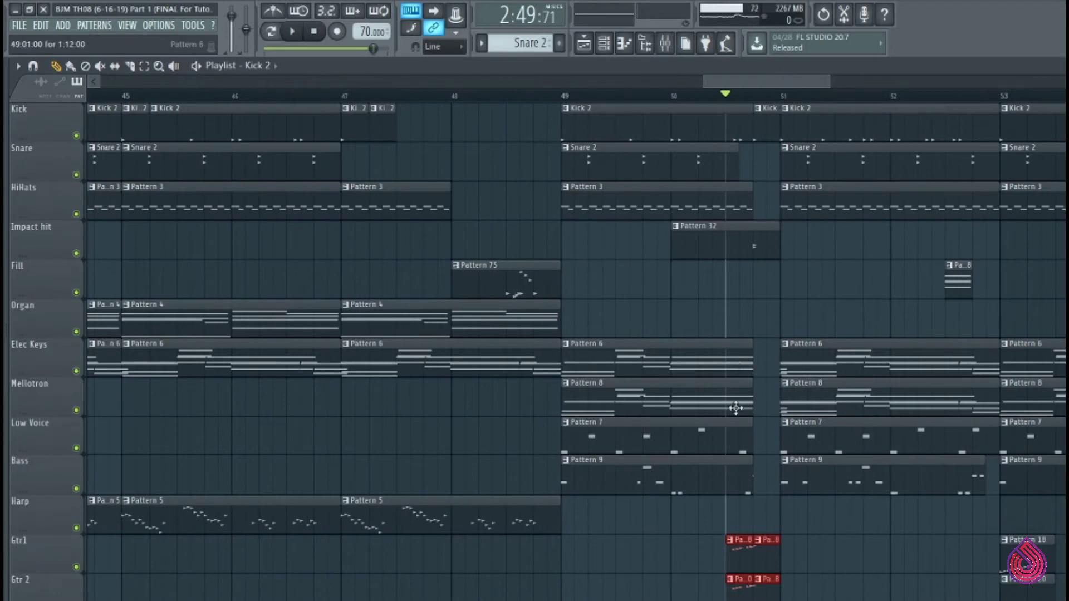
drag(754, 409, 763, 408)
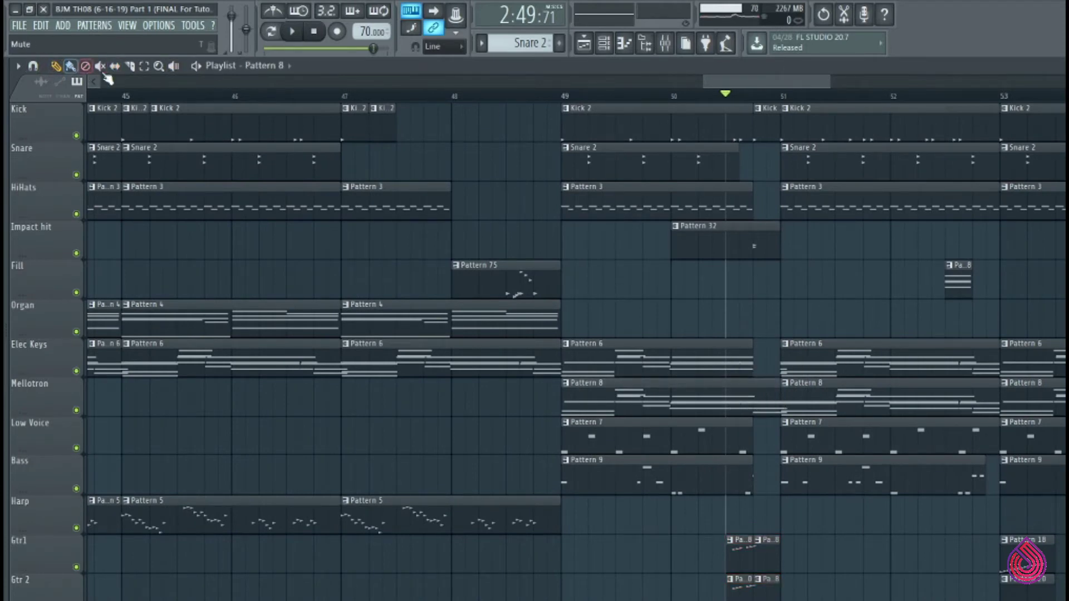
click(129, 66)
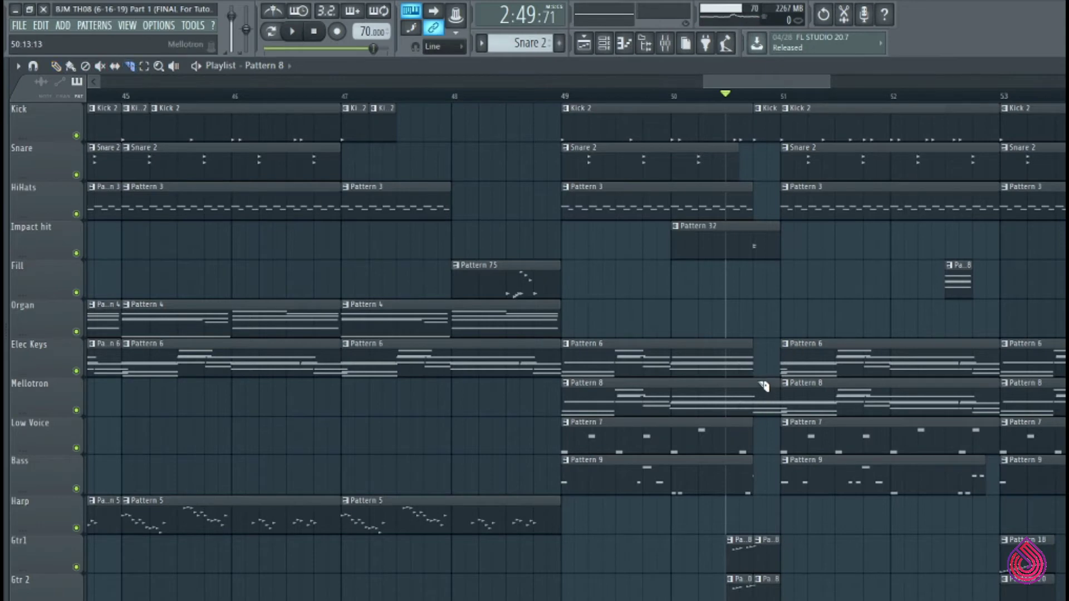
drag(753, 381, 756, 417)
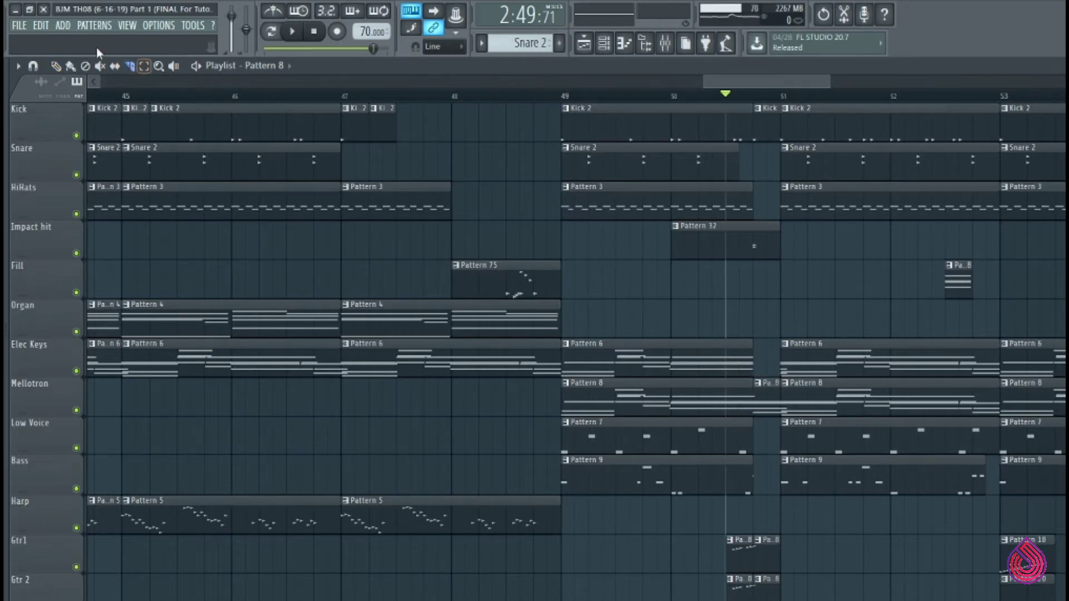
click(55, 67)
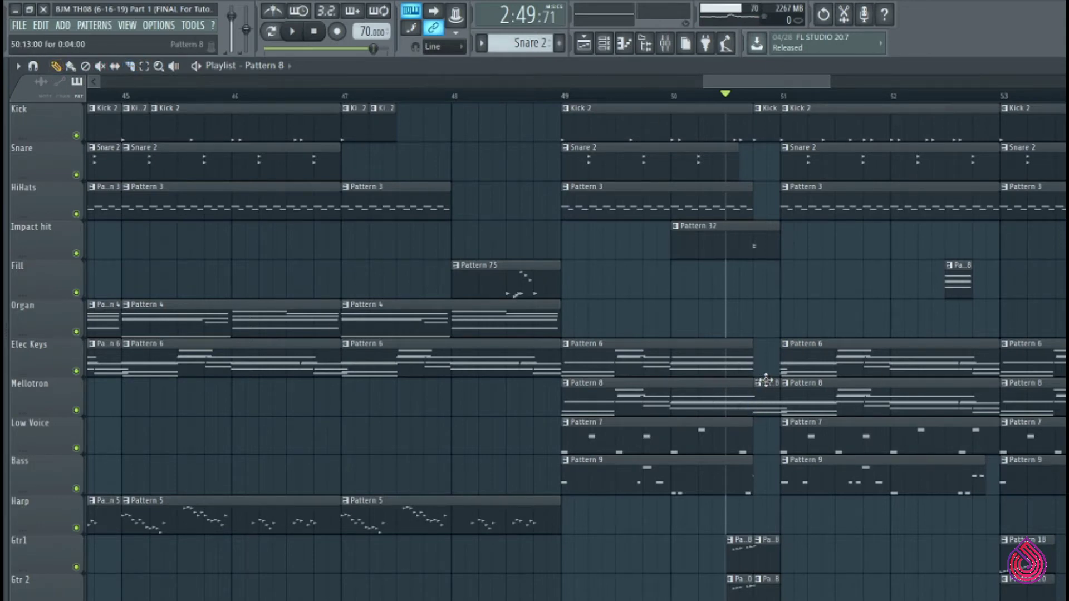
drag(766, 381, 195, 387)
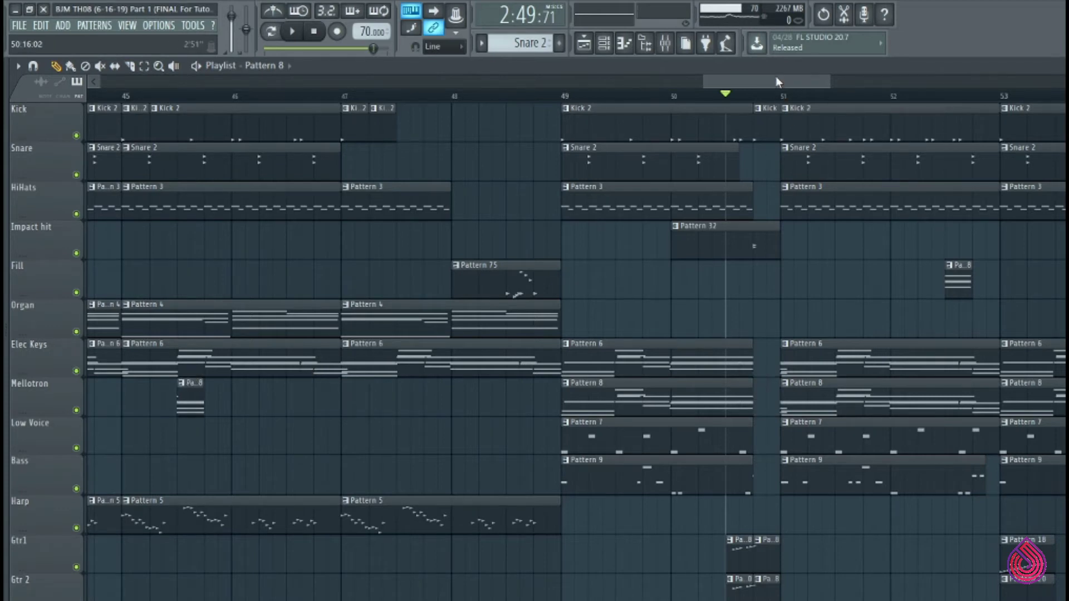
Step: Place the Mellotron stab just before bar 43 and end Elec Keys and Organ at it
drag(776, 77, 677, 78)
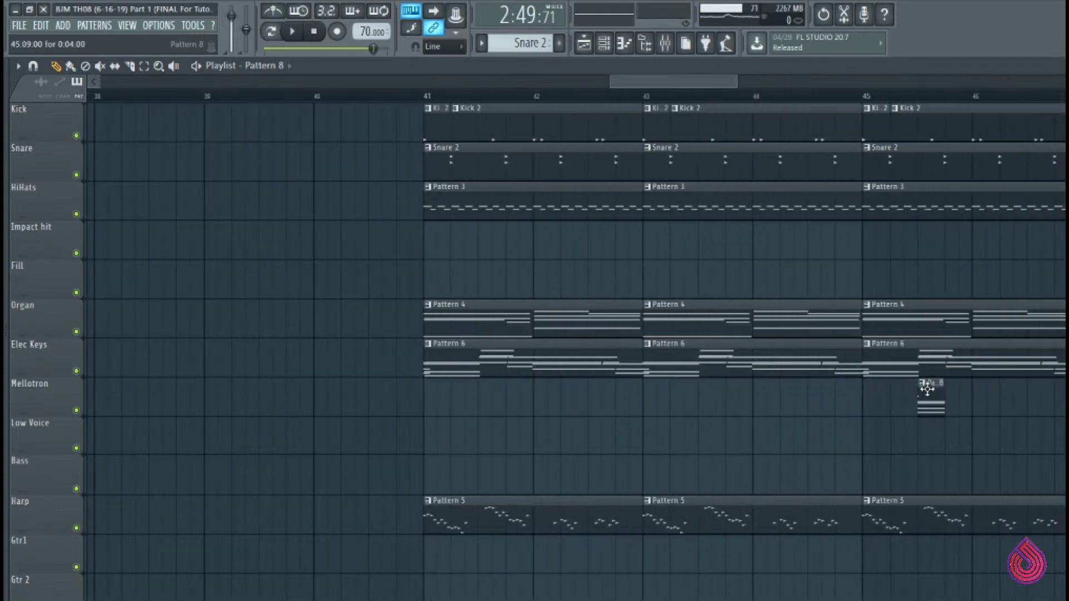
drag(933, 383, 630, 383)
drag(717, 86, 728, 78)
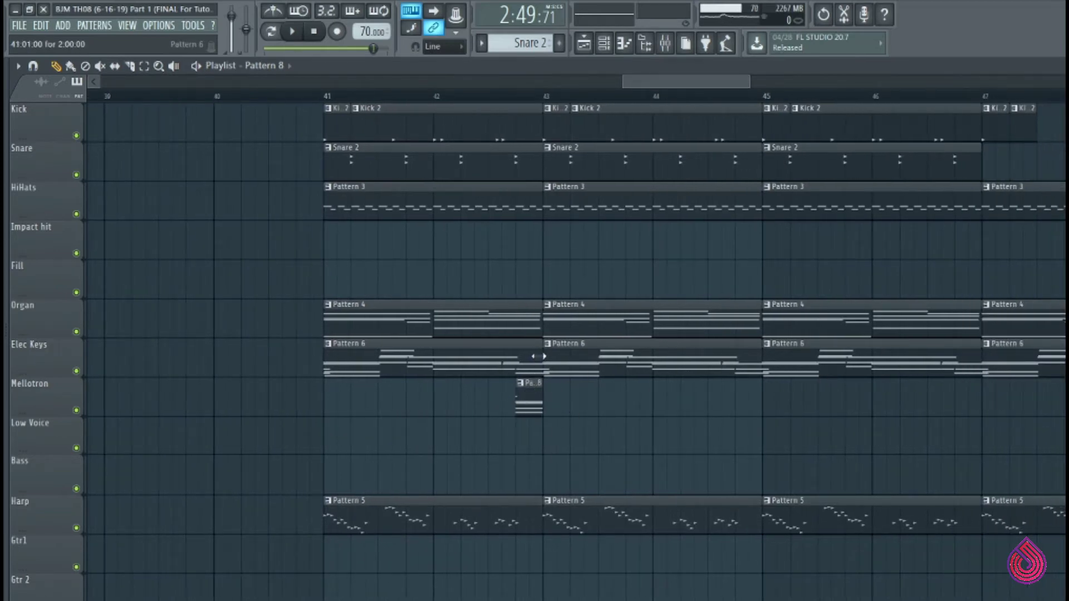
drag(538, 356, 515, 356)
drag(542, 316, 525, 314)
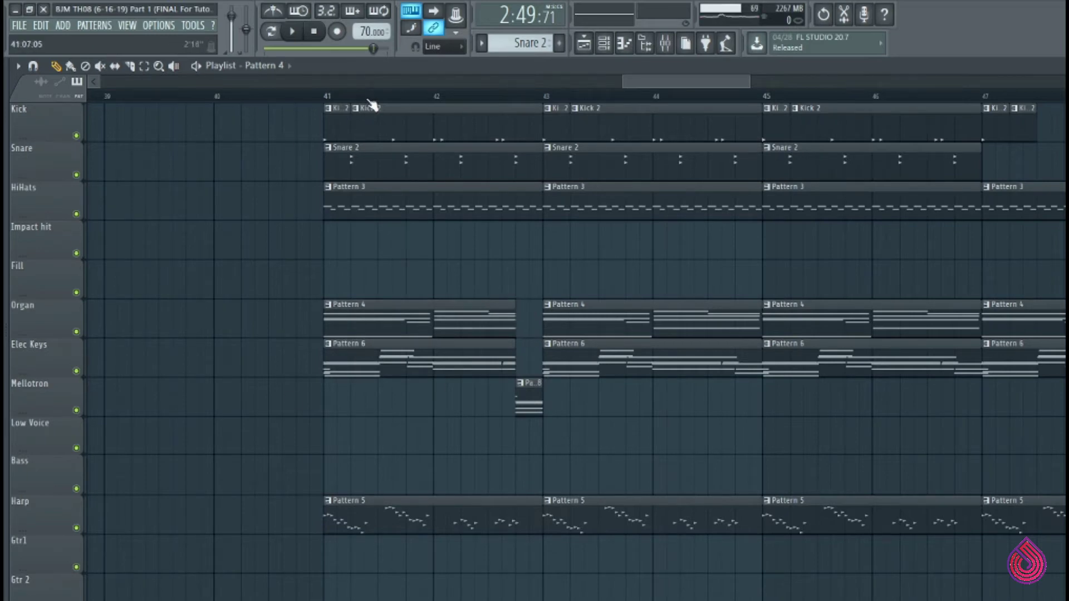
click(326, 96)
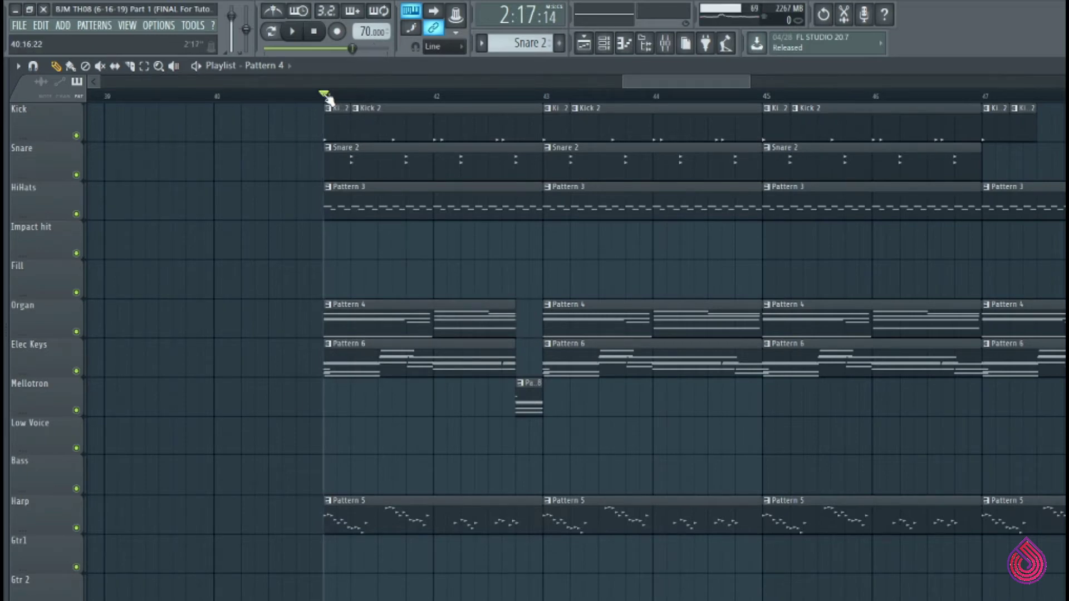
ctrl+click(76, 371)
key(space)
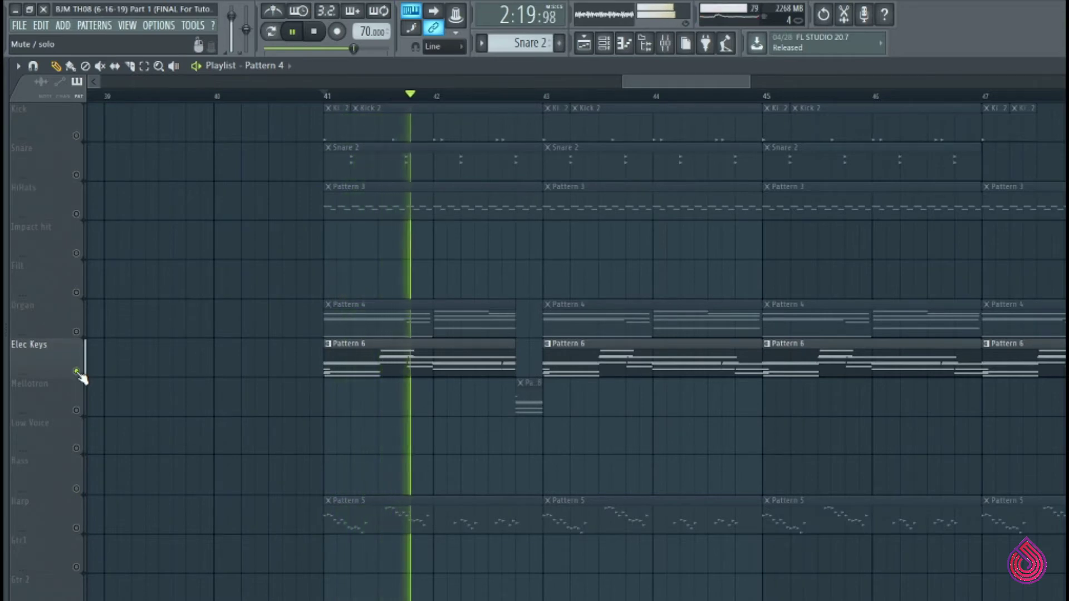
click(76, 410)
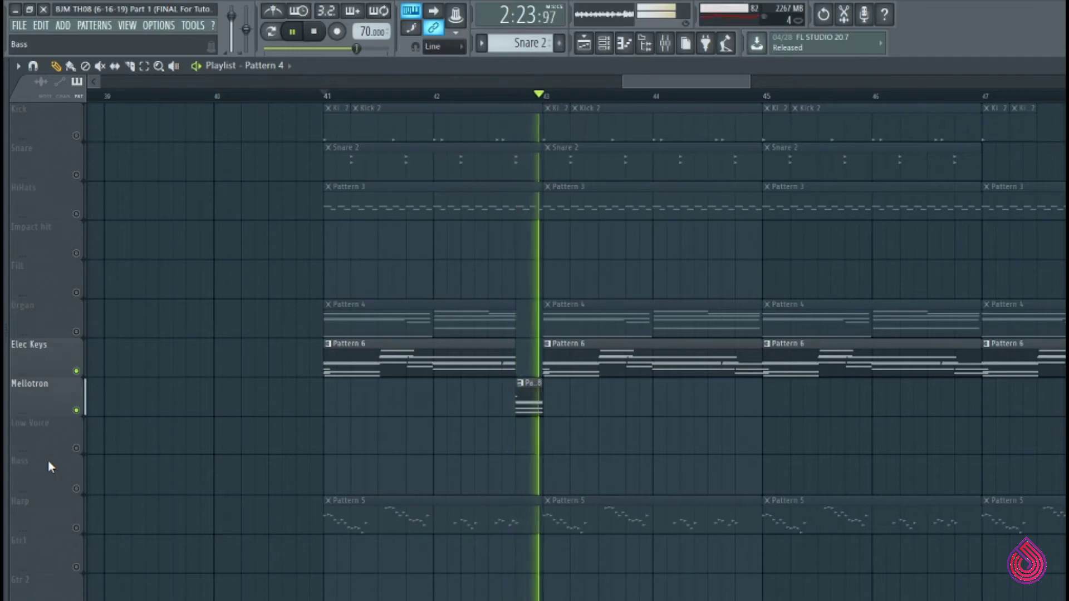
key(space)
right_click(76, 372)
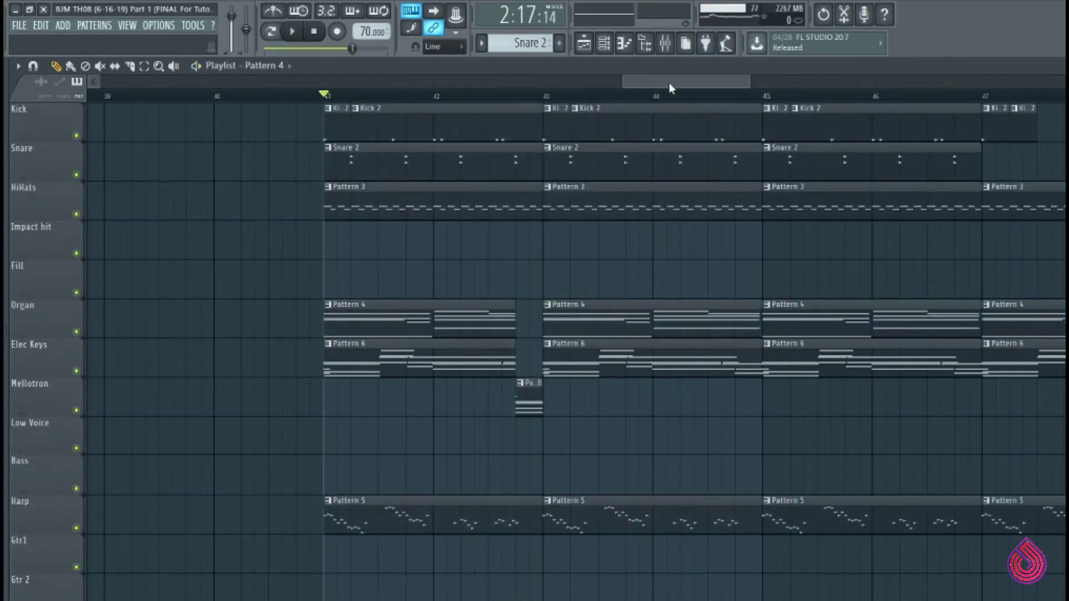
Step: Add a Mellotron stab before bar 47, end Organ and Elec Keys there, and trim bar-41 HiHats and Snare
drag(670, 80, 696, 79)
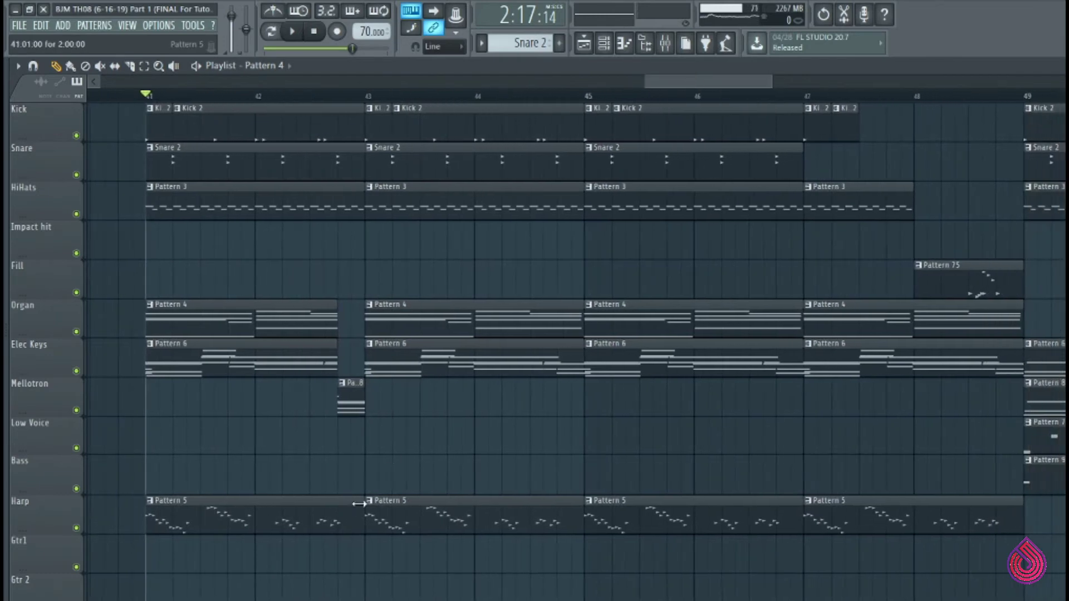
click(774, 400)
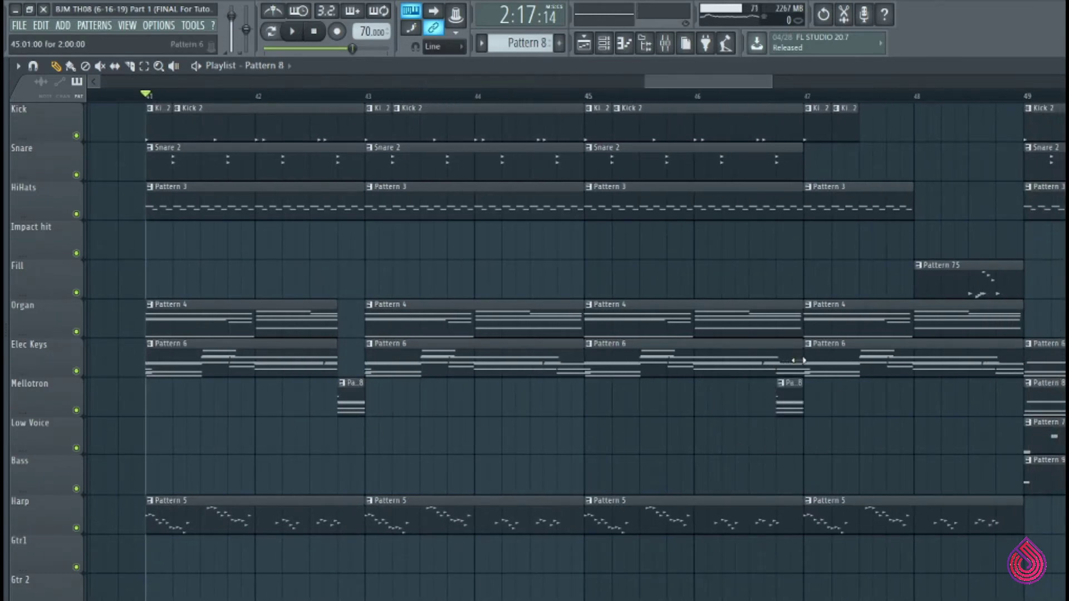
drag(800, 361, 775, 361)
drag(800, 313, 778, 309)
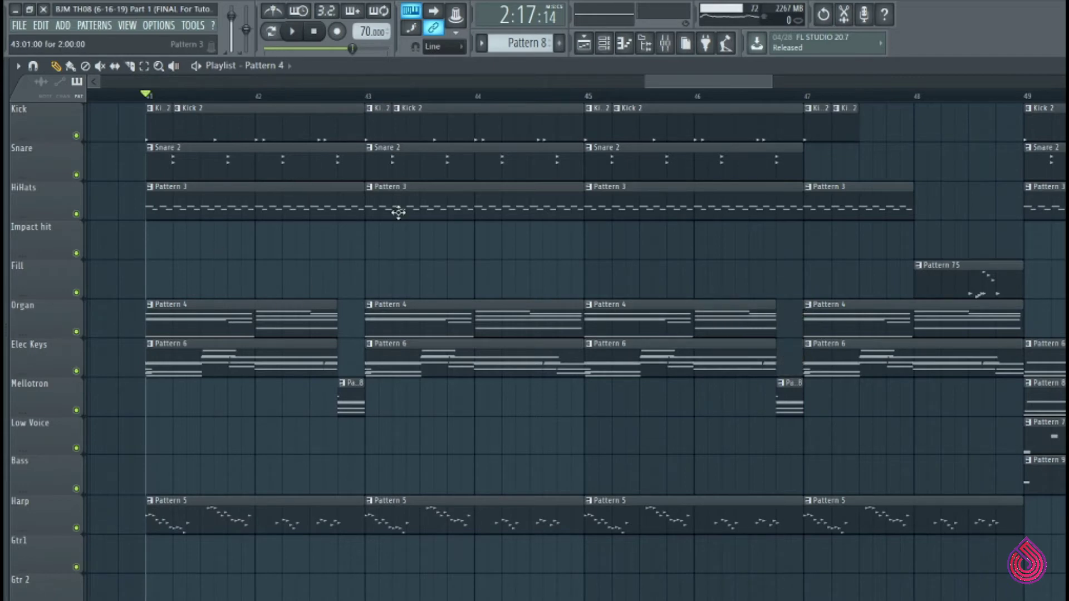
drag(364, 202, 351, 220)
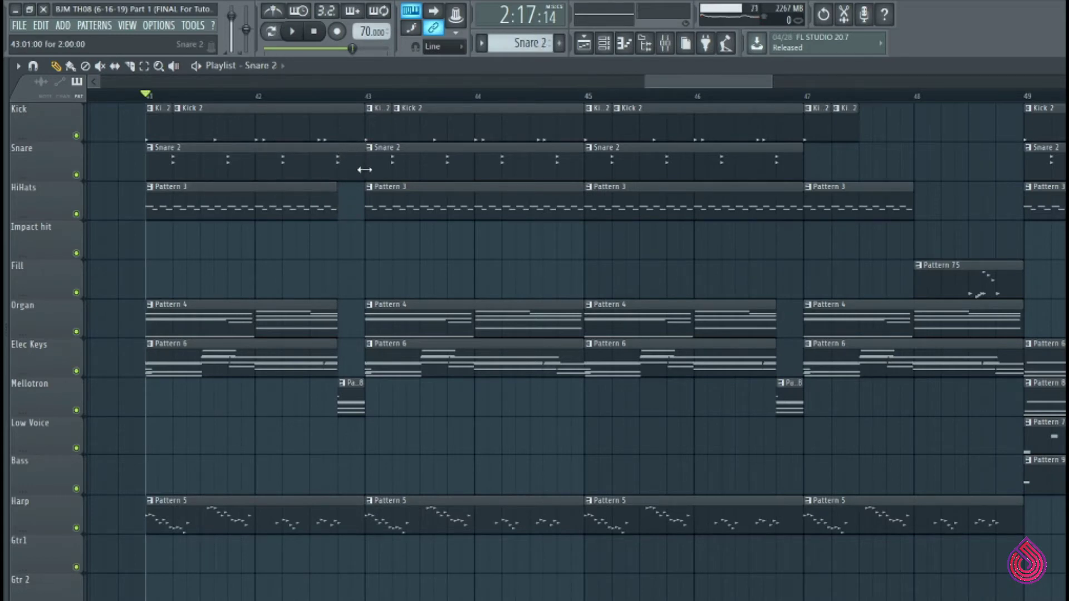
drag(365, 169, 352, 168)
Step: Cut the bar-41 Snare 2 clip short before bar 43, and shorten the bar-45 HiHats and Snare 2 clips
click(131, 66)
drag(344, 195, 344, 195)
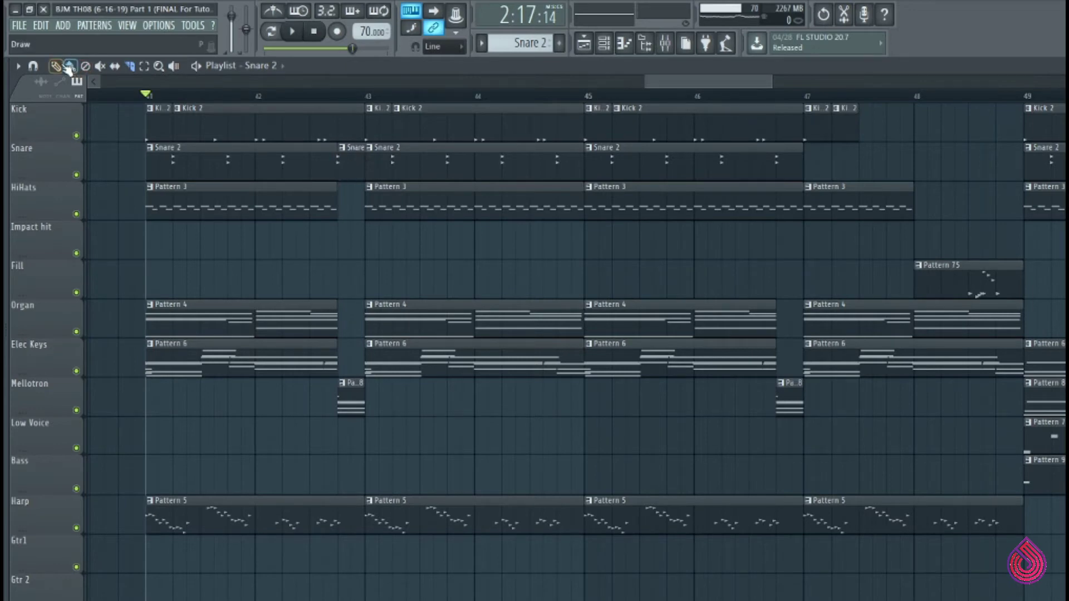
click(66, 65)
right_click(348, 160)
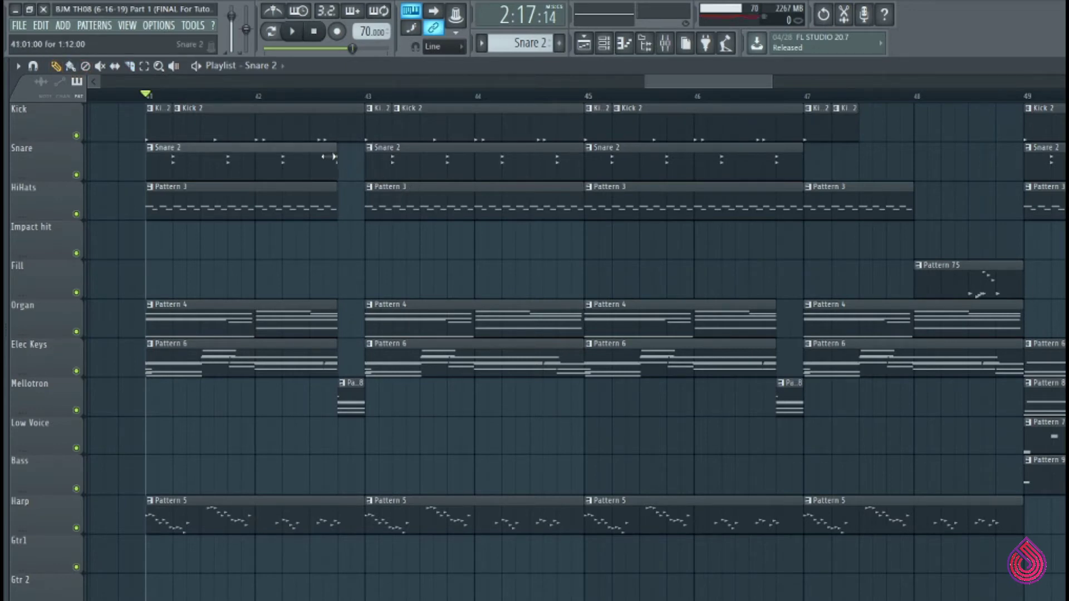
drag(332, 157, 323, 157)
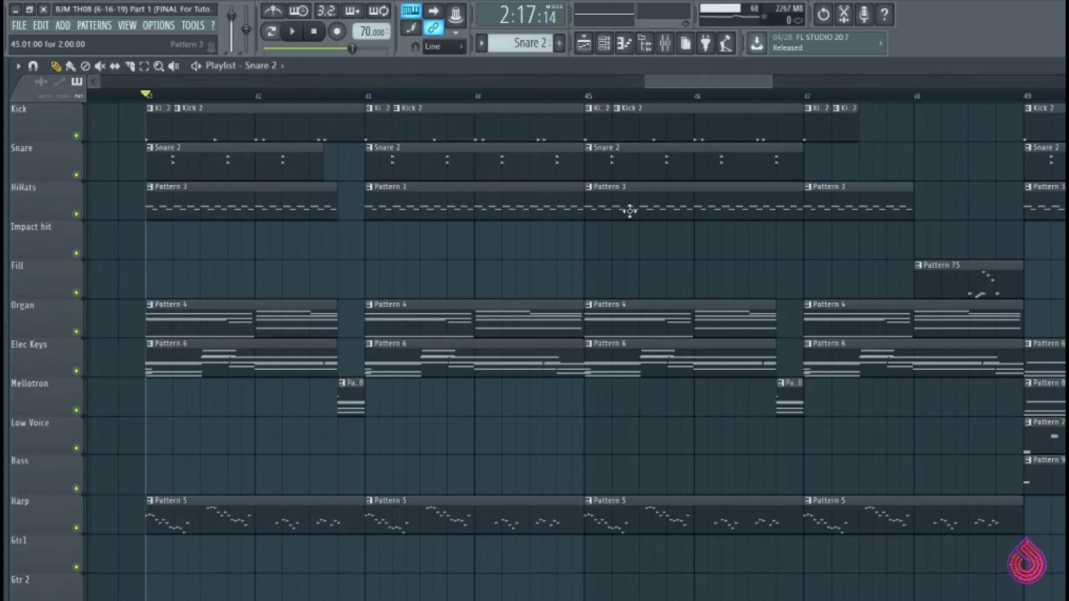
drag(804, 208, 776, 211)
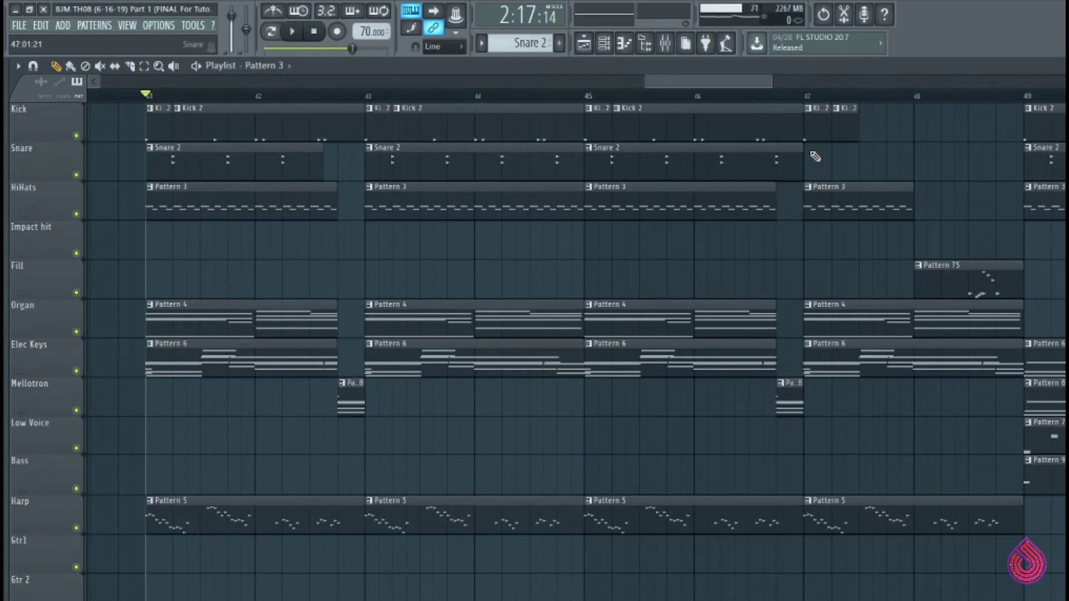
drag(805, 158, 760, 167)
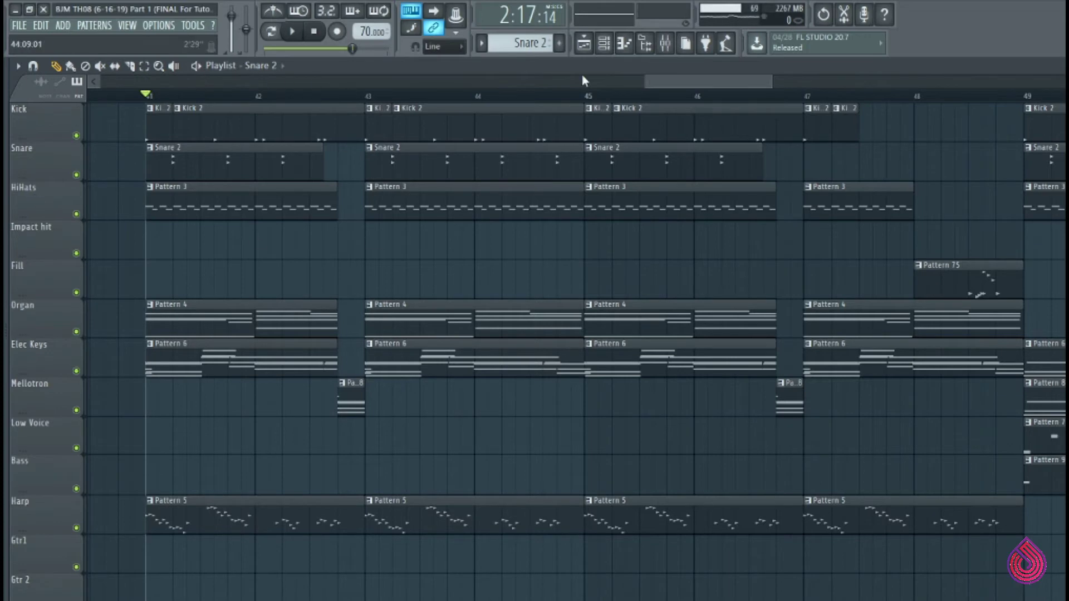
Step: Audition the trims, then lengthen the bar-45 Snare 2 clip back up to bar 47
key(space)
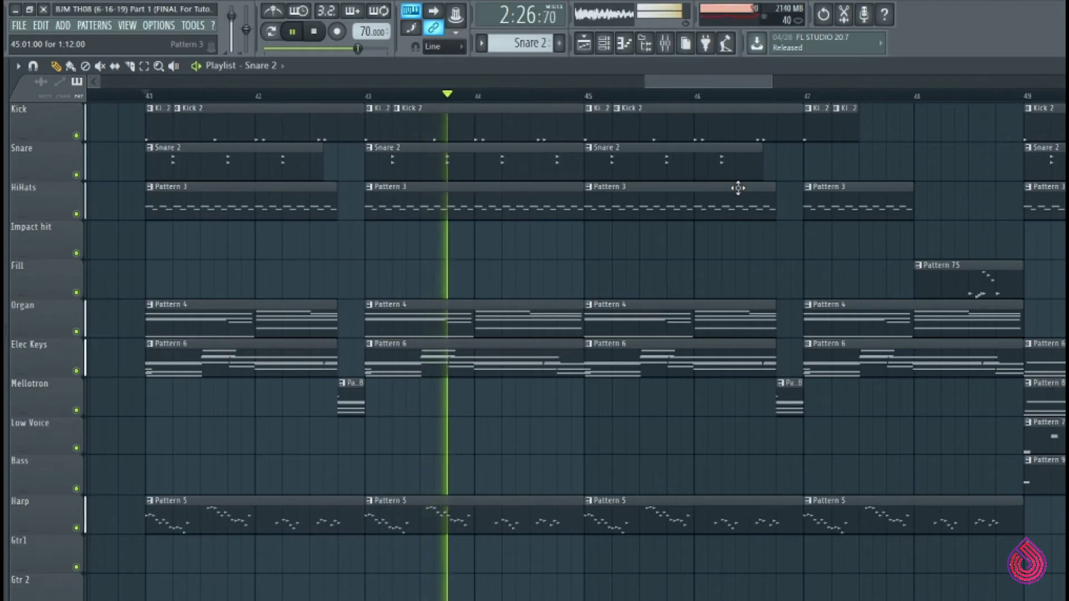
key(space)
drag(763, 160, 804, 156)
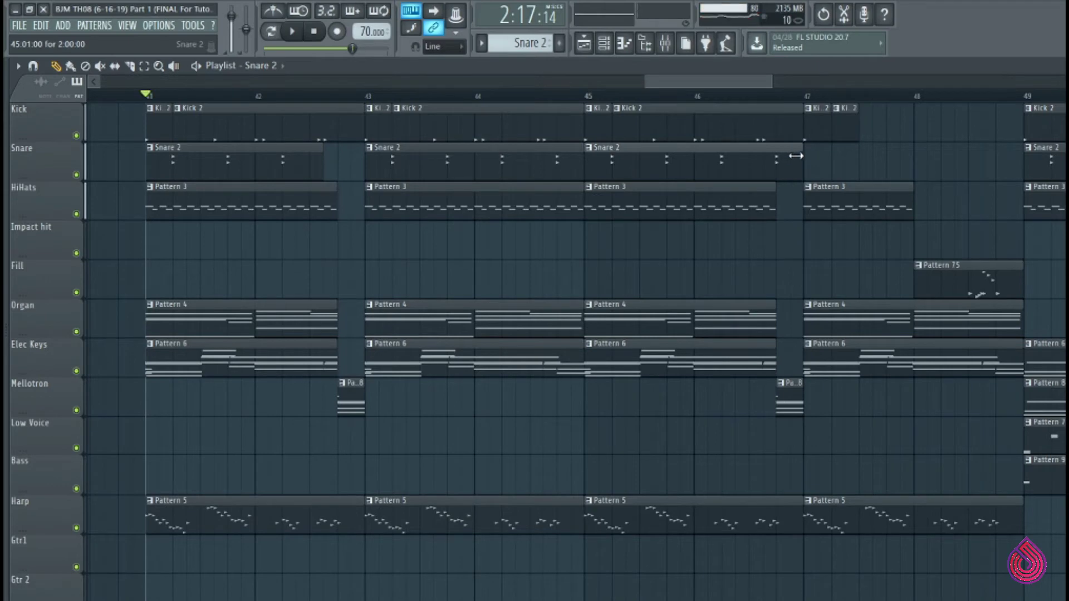
Step: Extend the bar-41 Snare 2 clip slightly and replay from bar 45 into bar 49
click(587, 96)
drag(324, 164, 346, 167)
scroll(438, 99, right, 2)
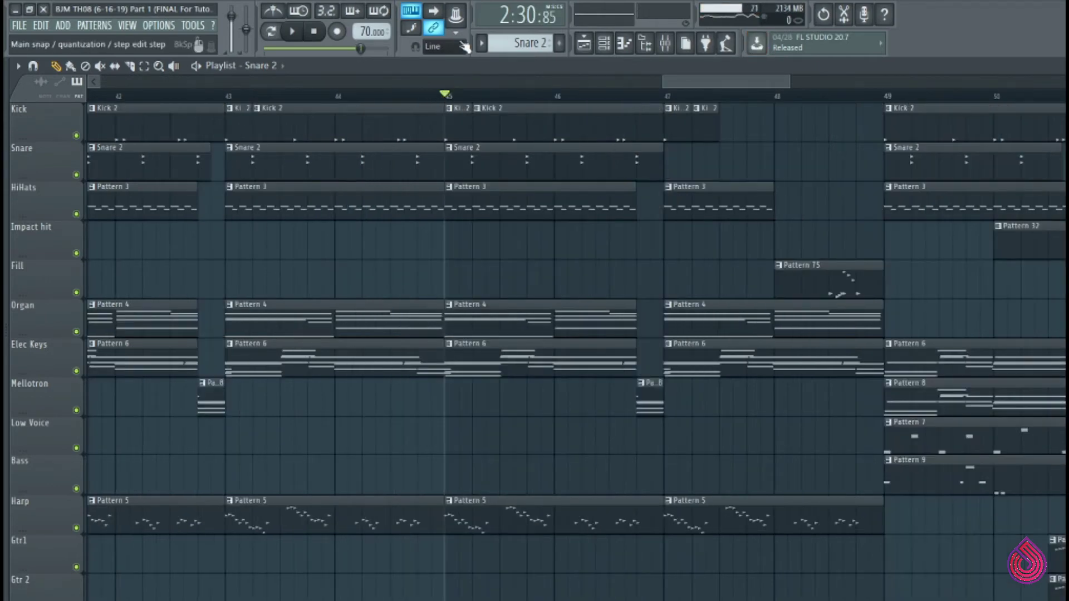
key(space)
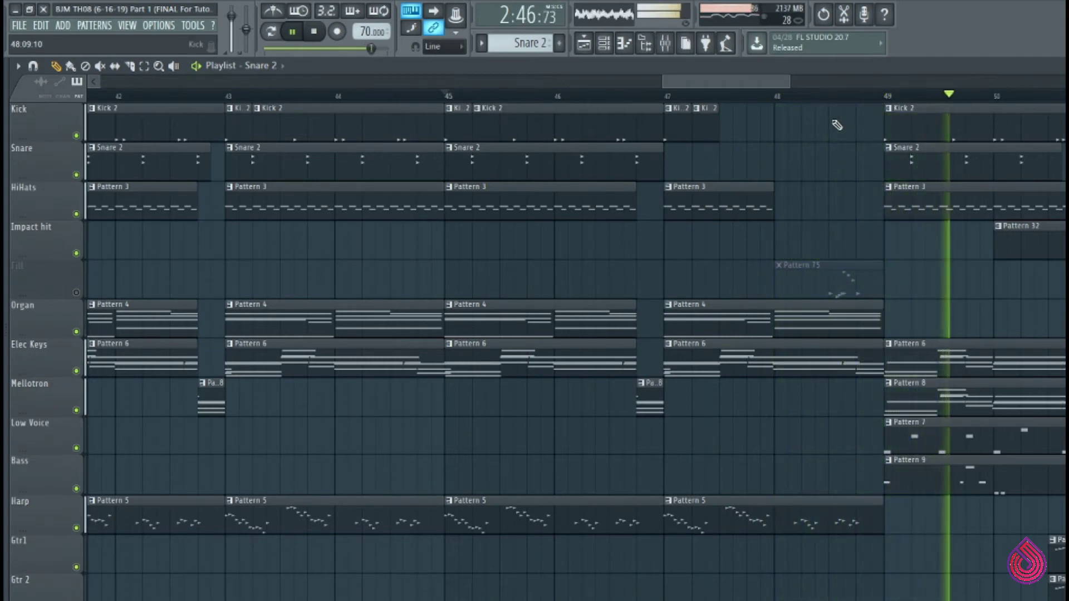
key(space)
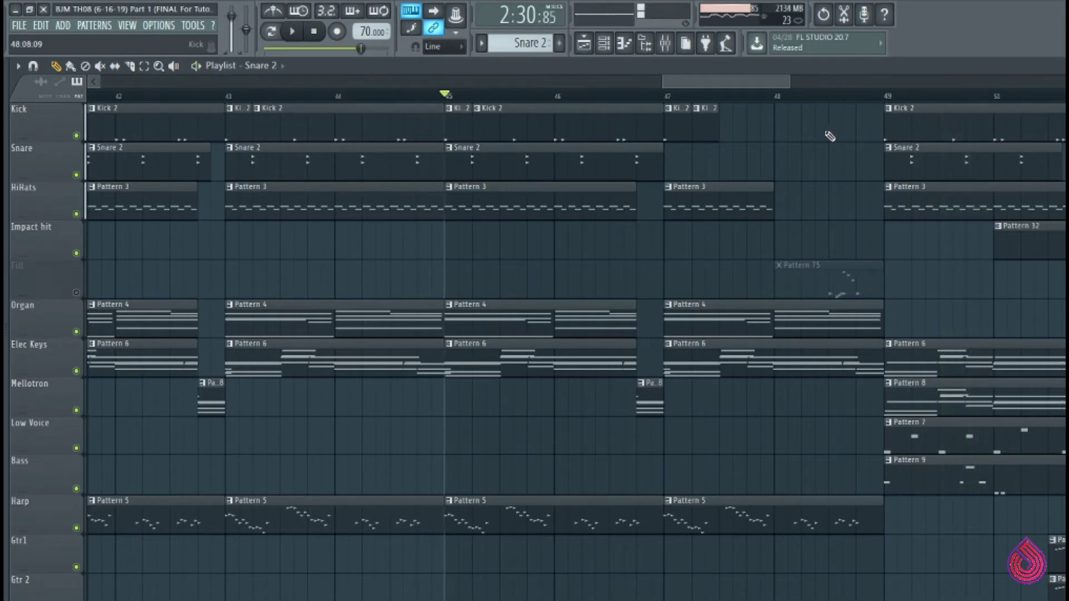
Step: Listen to the guitar clips from near bar 50
drag(744, 82, 760, 82)
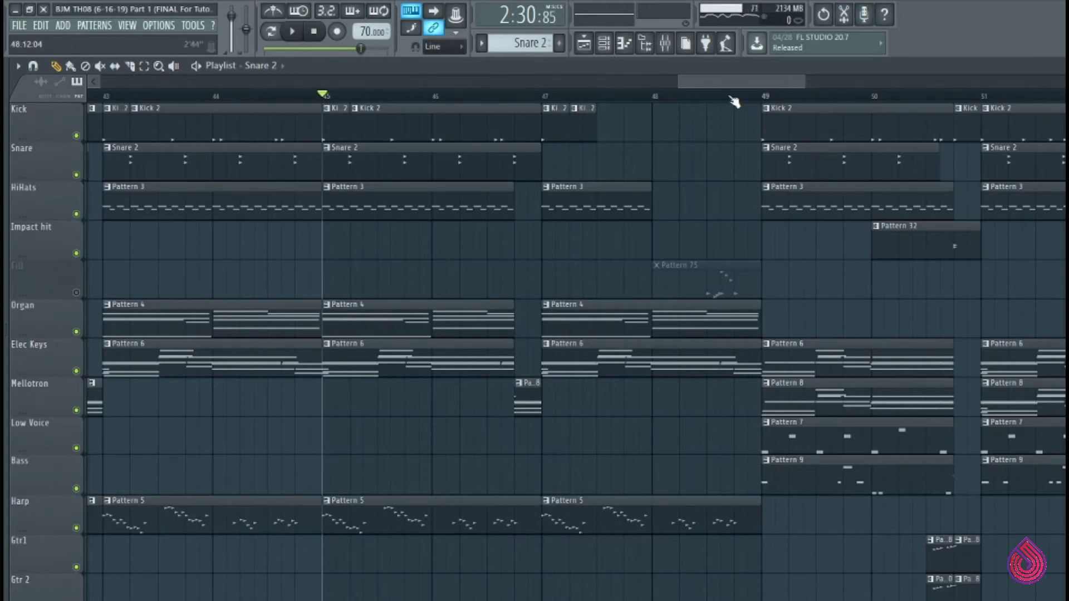
mouse_move(730, 81)
mouse_down()
mouse_move(720, 80)
mouse_move(729, 80)
mouse_up()
scroll(745, 200, down, 6)
click(933, 98)
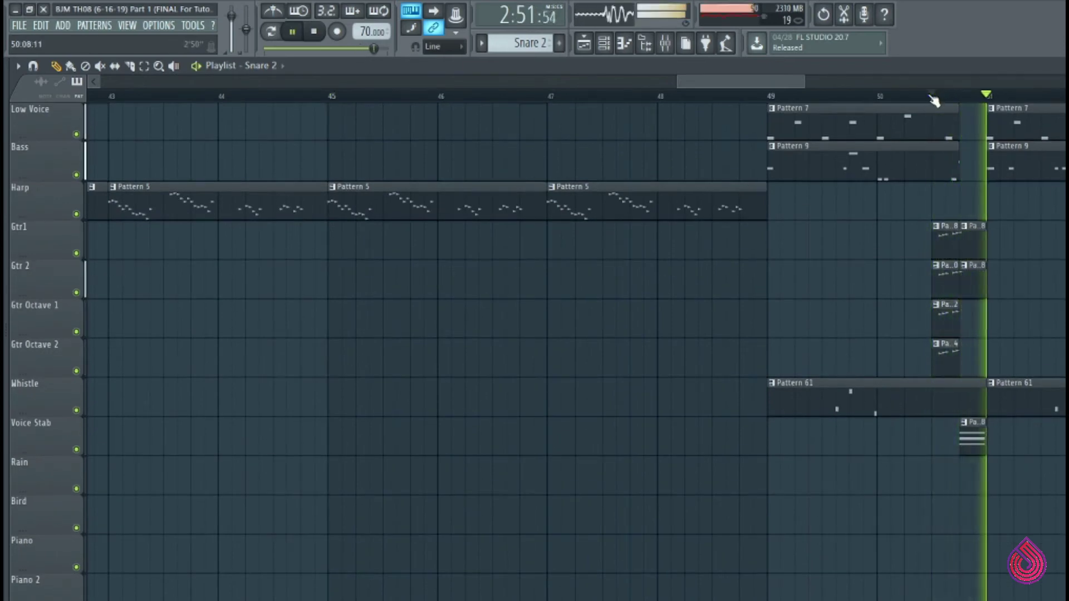
key(space)
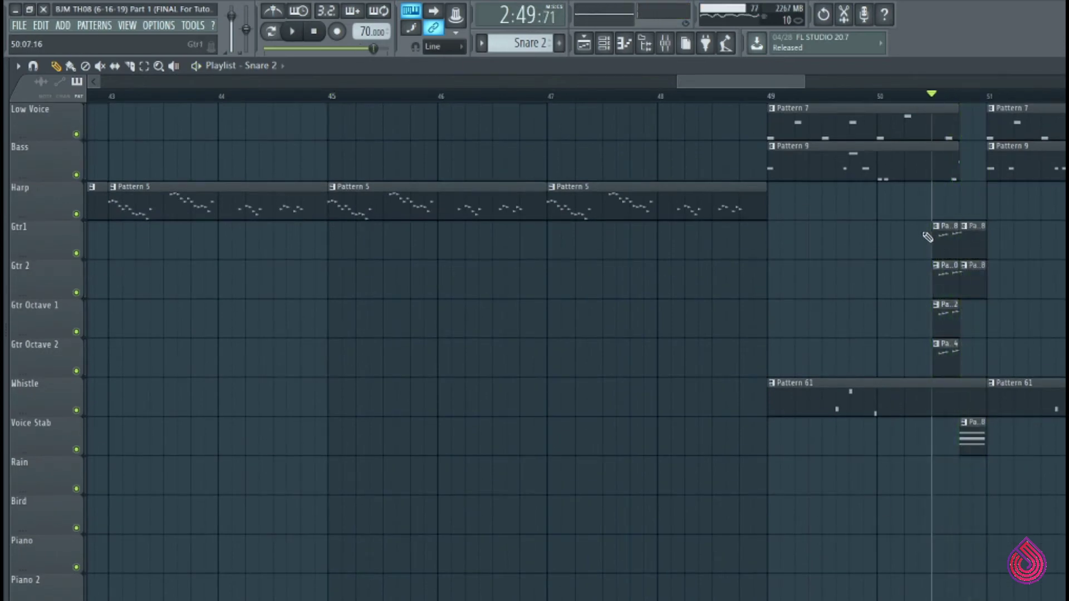
Step: Copy the four guitar clips into late bar 48 and trim the last Harp clip to meet them
drag(916, 220, 1022, 376)
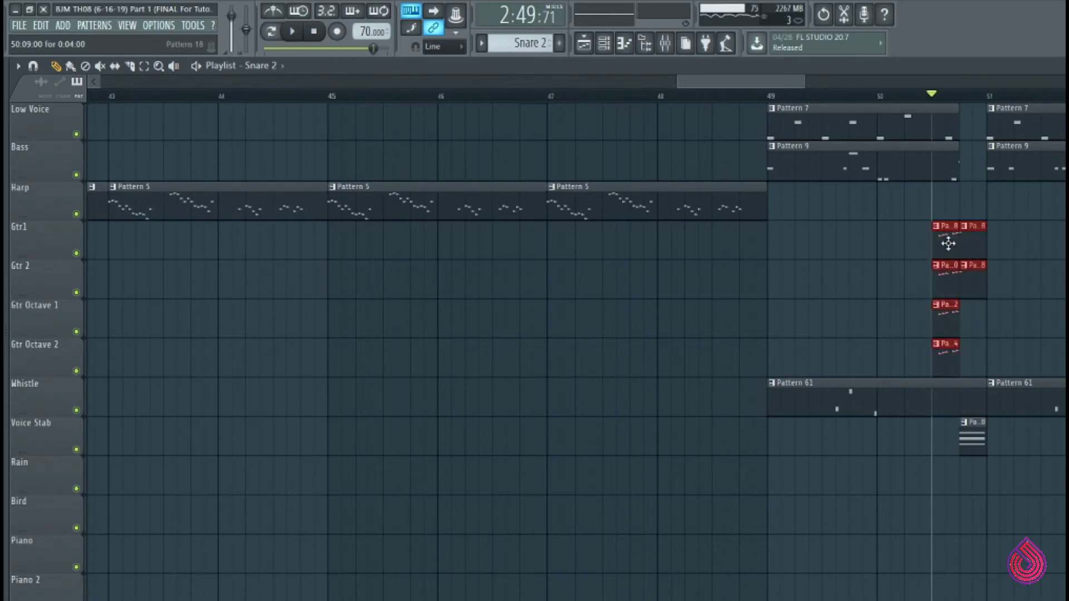
drag(948, 244, 727, 253)
scroll(905, 348, up, 3)
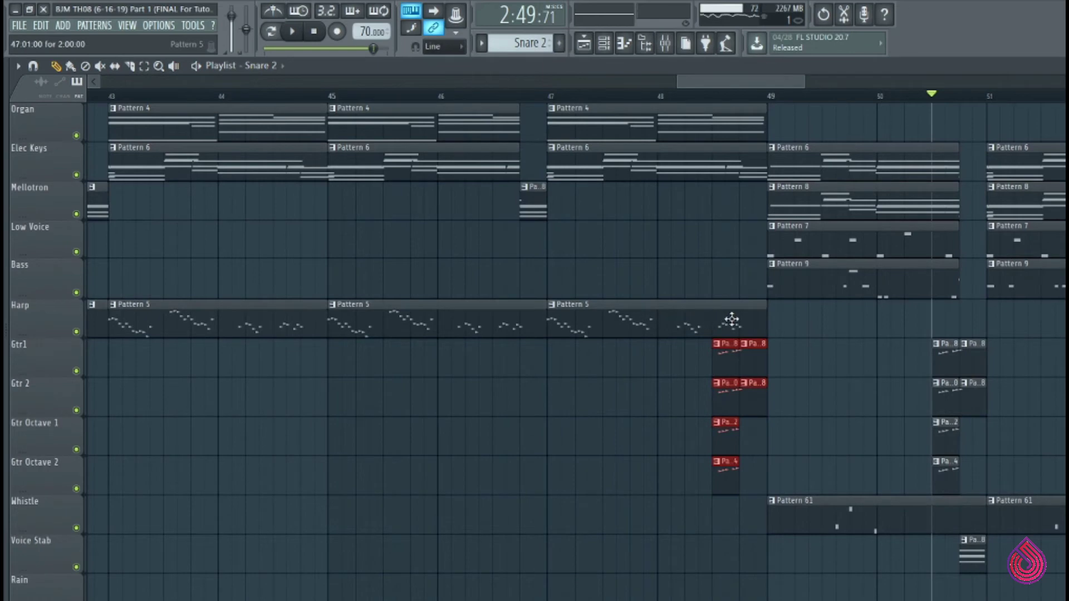
drag(762, 321, 712, 331)
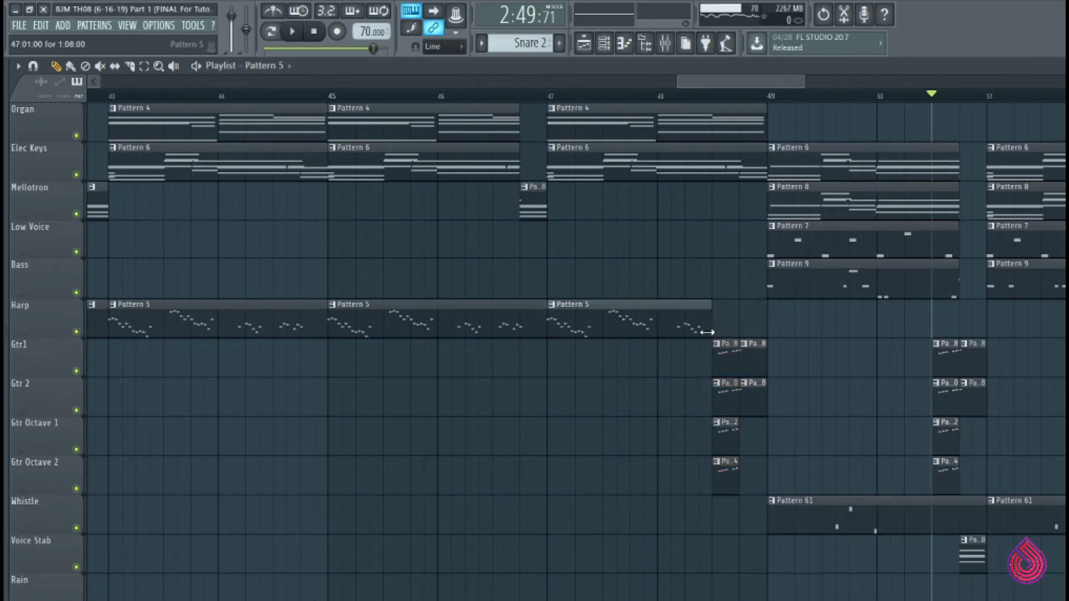
scroll(711, 445, up, 3)
scroll(718, 415, up, 2)
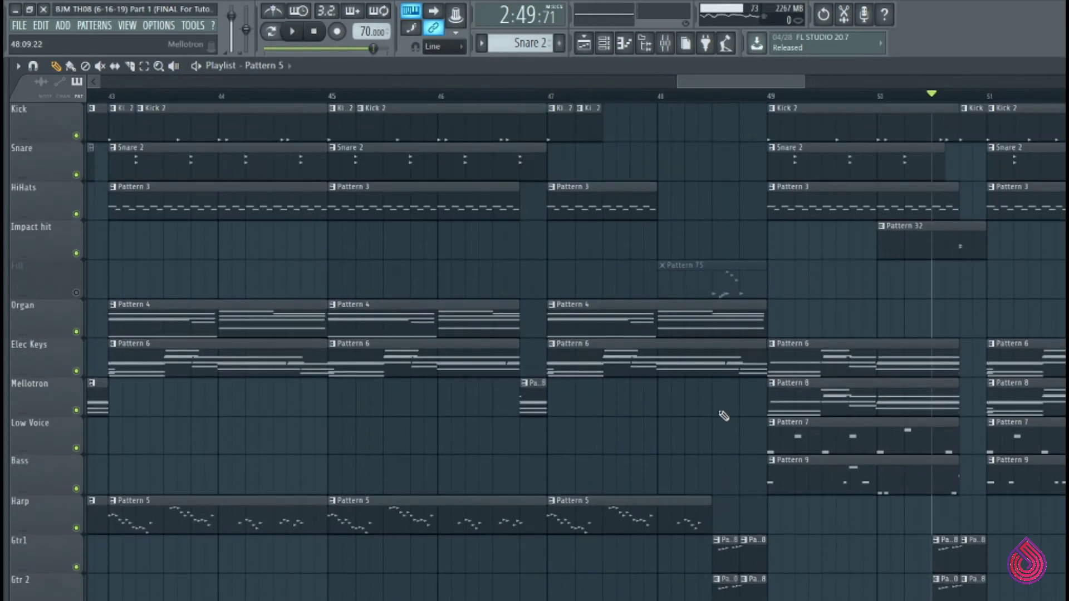
click(437, 104)
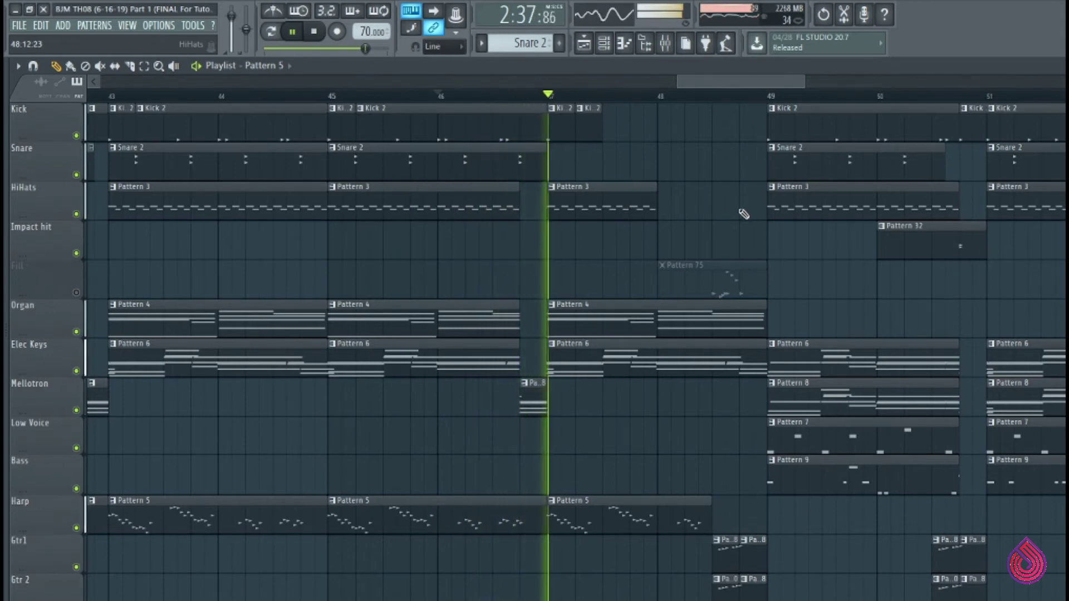
scroll(733, 425, down, 1)
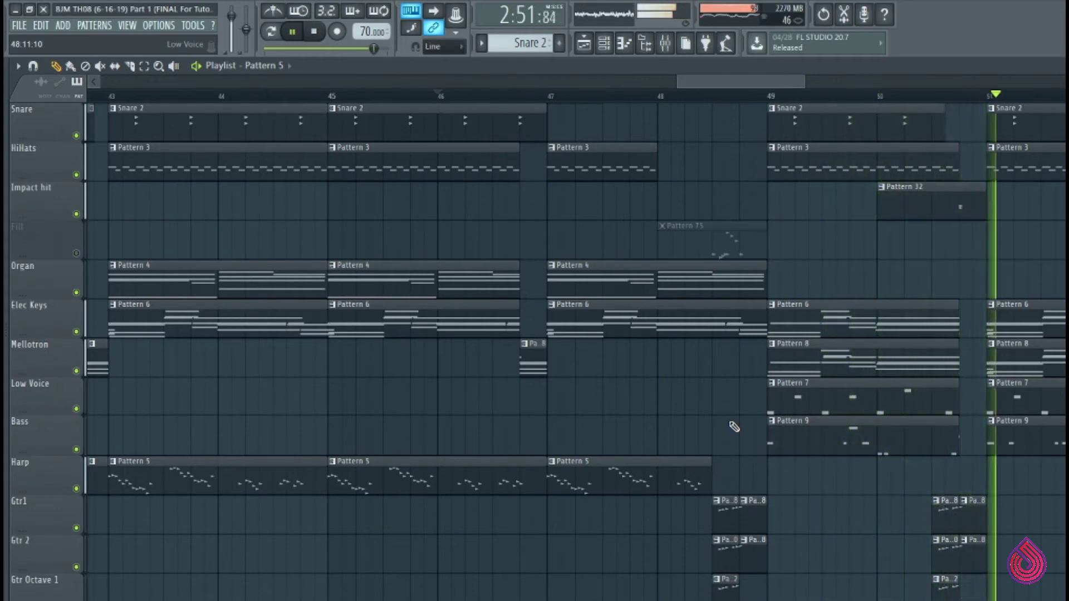
key(space)
scroll(742, 412, down, 3)
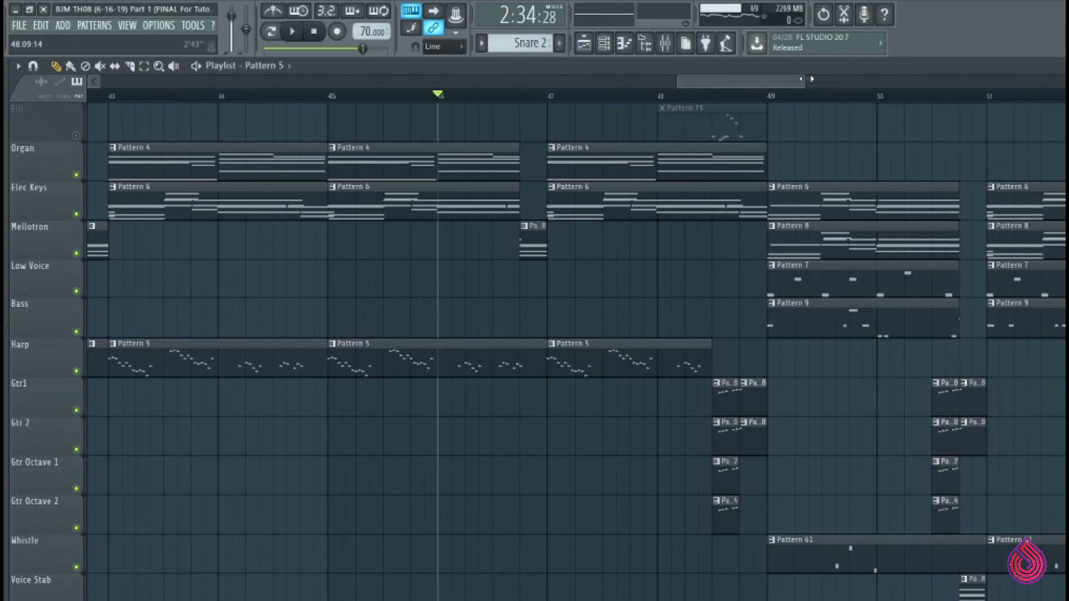
scroll(876, 76, down, 3)
drag(877, 75, 786, 84)
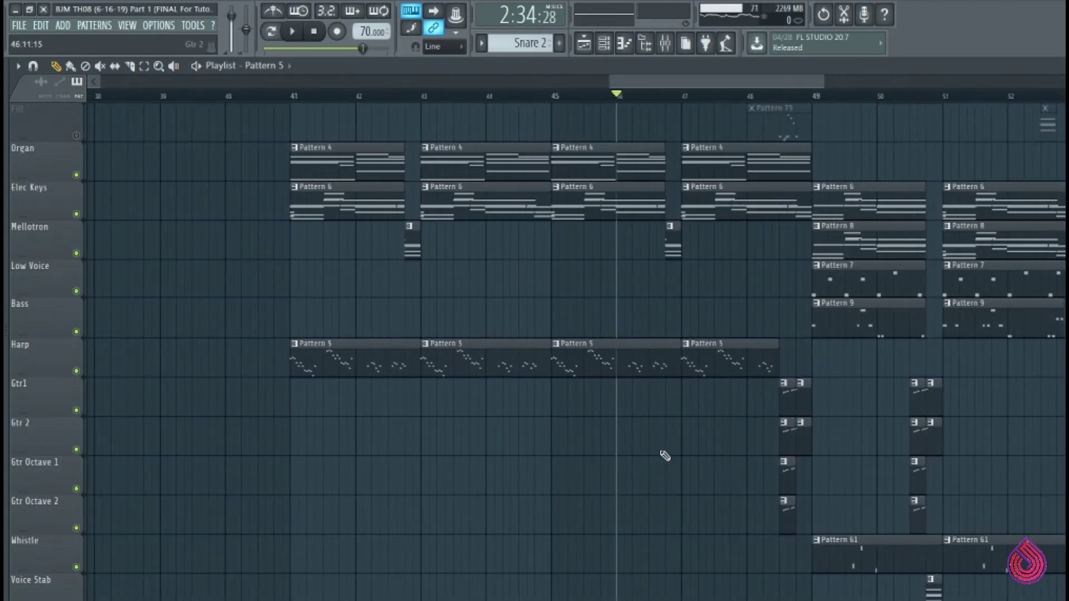
scroll(789, 367, up, 2)
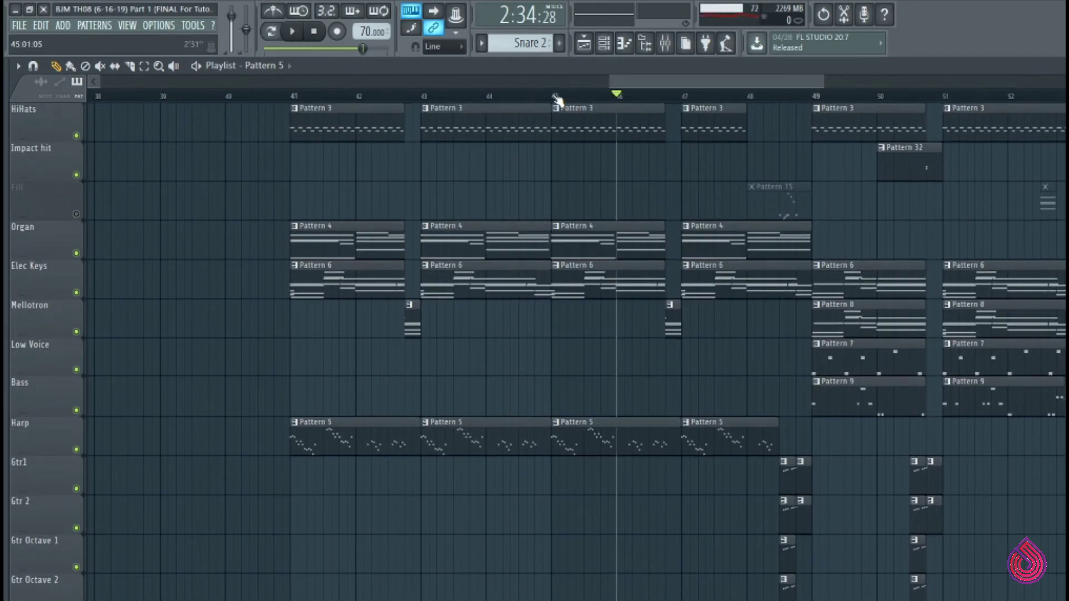
drag(557, 100, 814, 342)
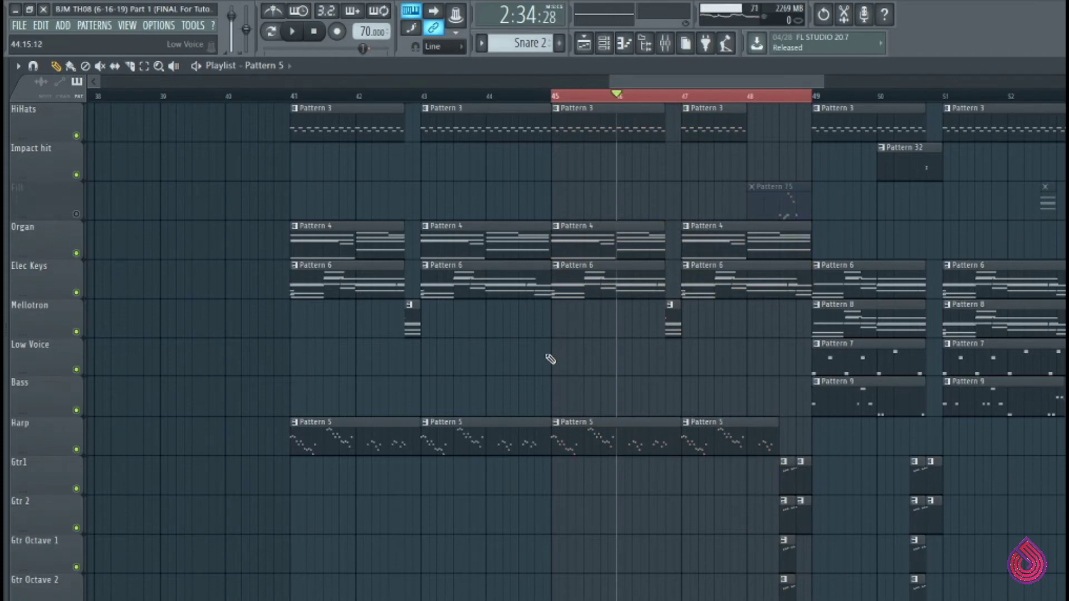
click(557, 357)
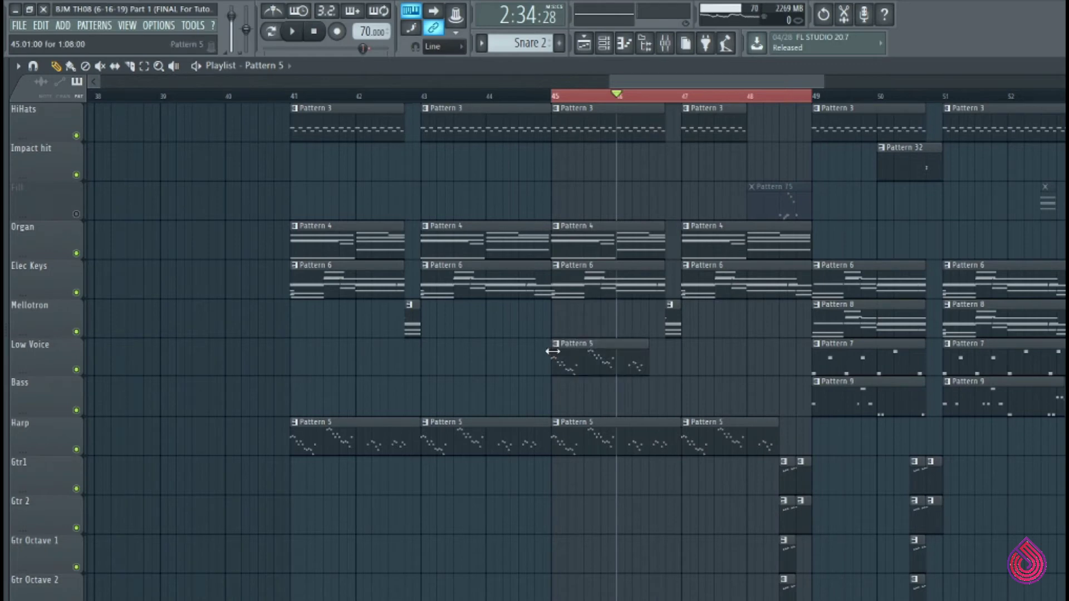
right_click(567, 356)
click(555, 99)
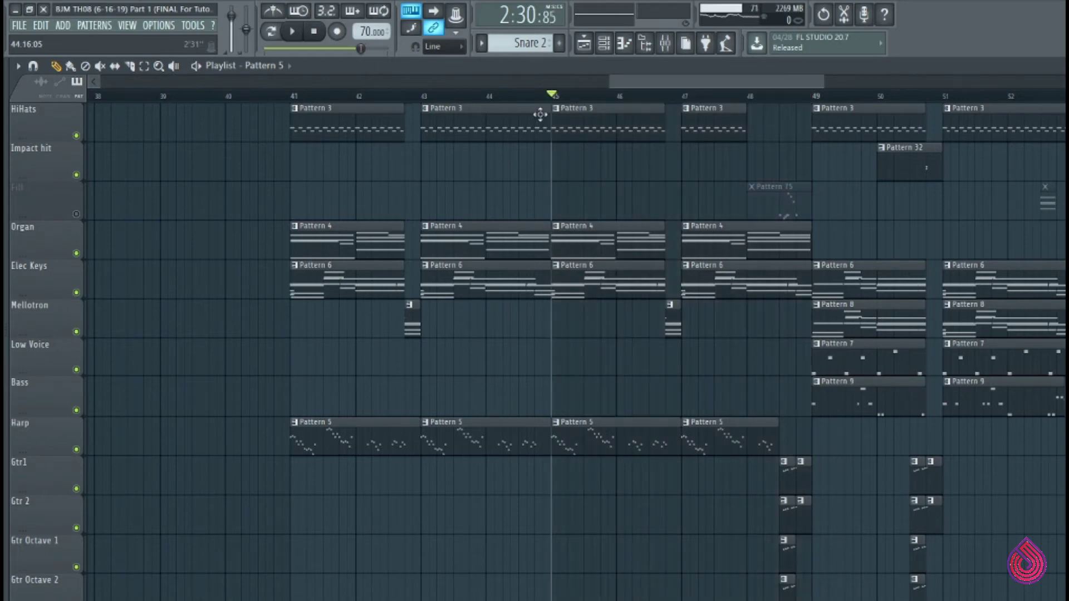
scroll(745, 455, up, 2)
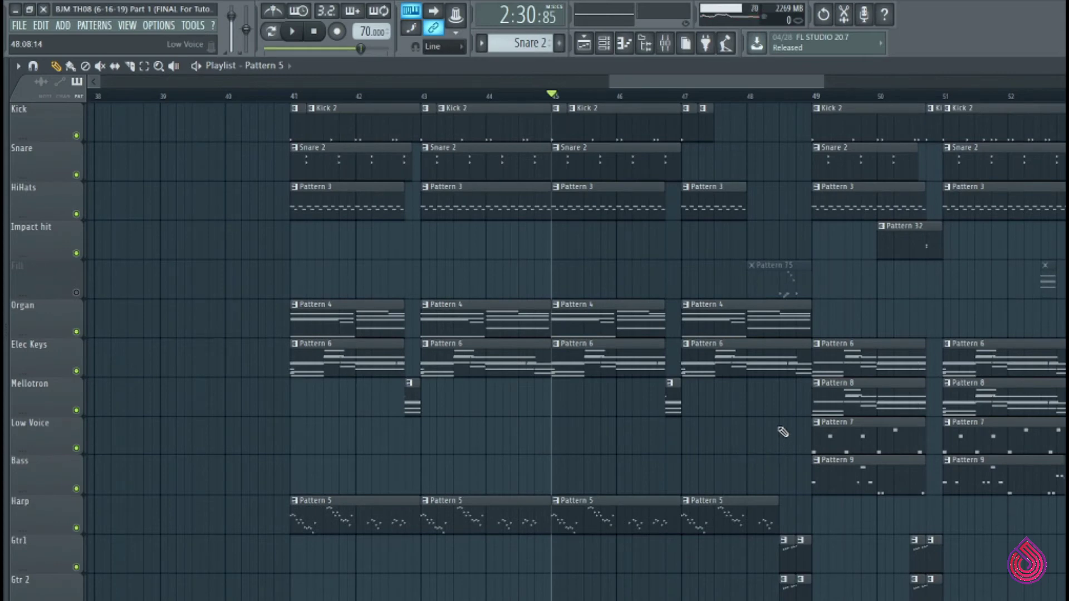
Step: Unmute the Reverse track so its Pattern 77 reversed sample is heard
scroll(785, 422, down, 14)
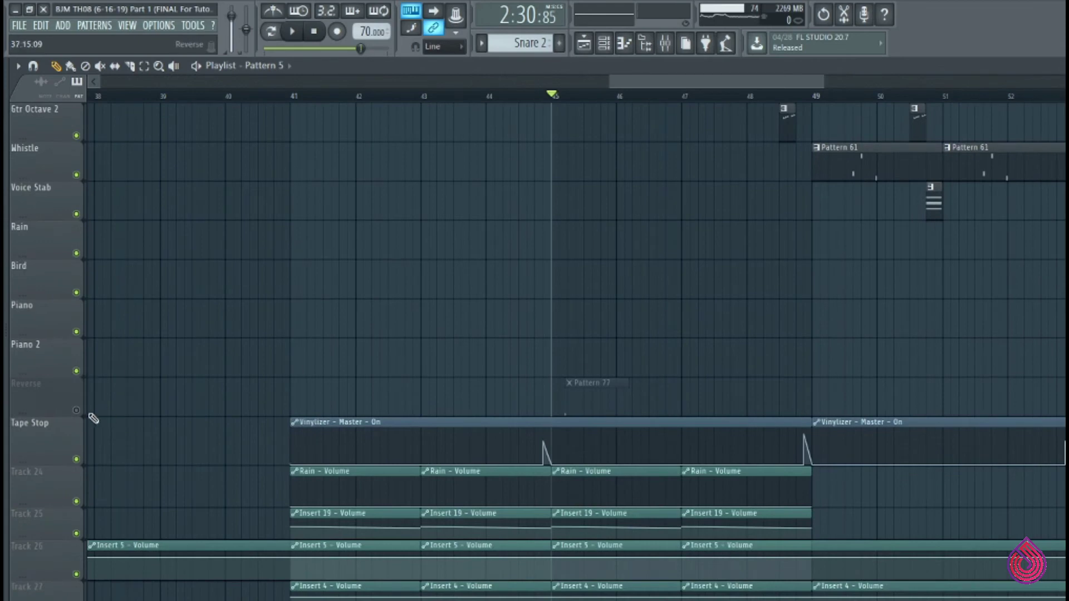
click(77, 411)
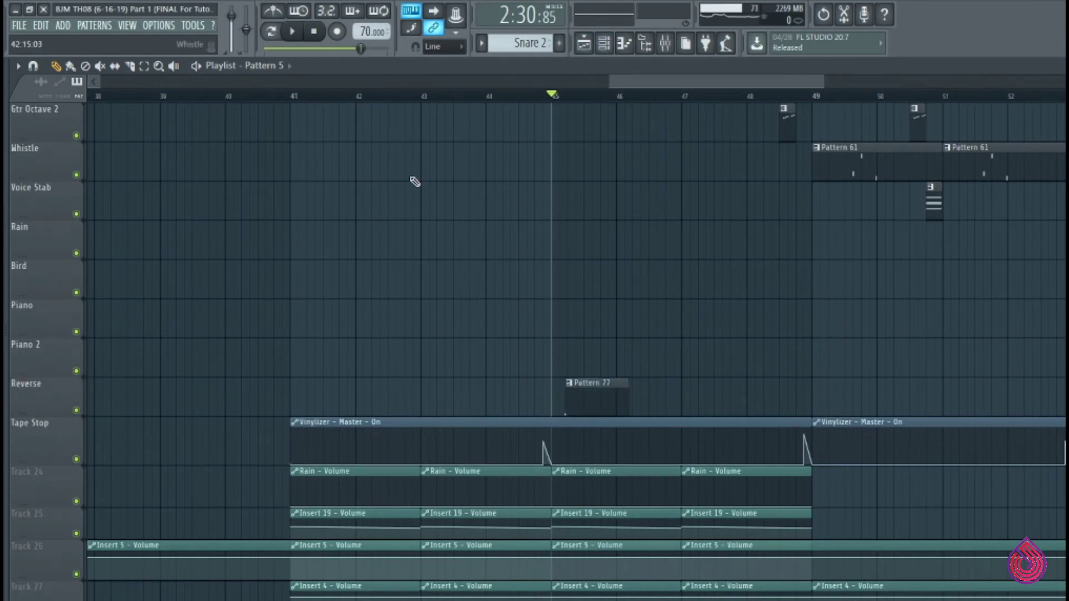
scroll(434, 312, up, 4)
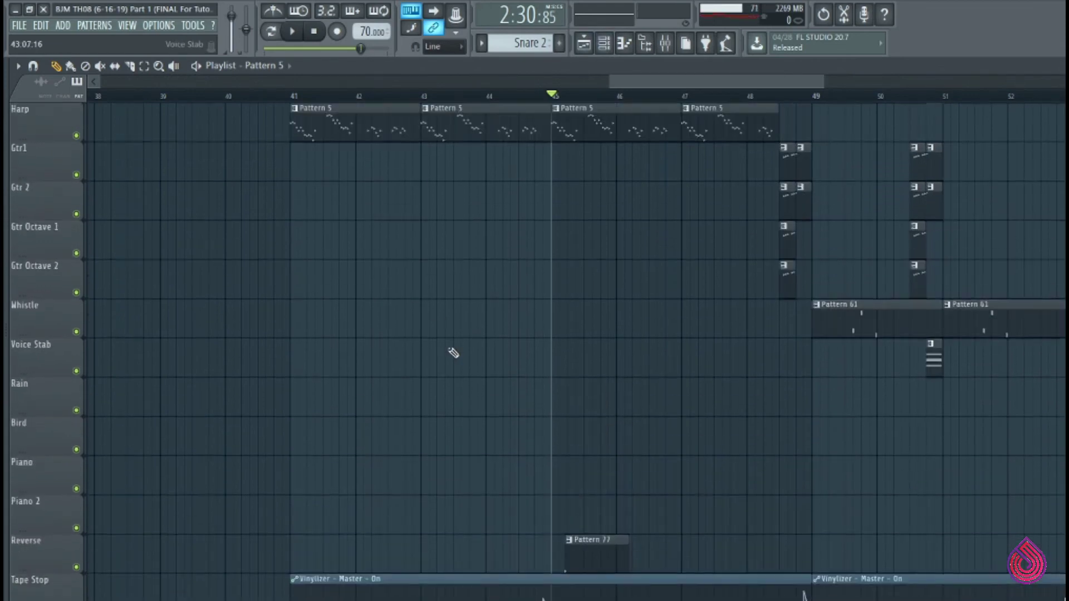
Step: Stop, return to bar 1, and play the opening bars before stopping again
click(315, 33)
drag(709, 83, 165, 82)
key(space)
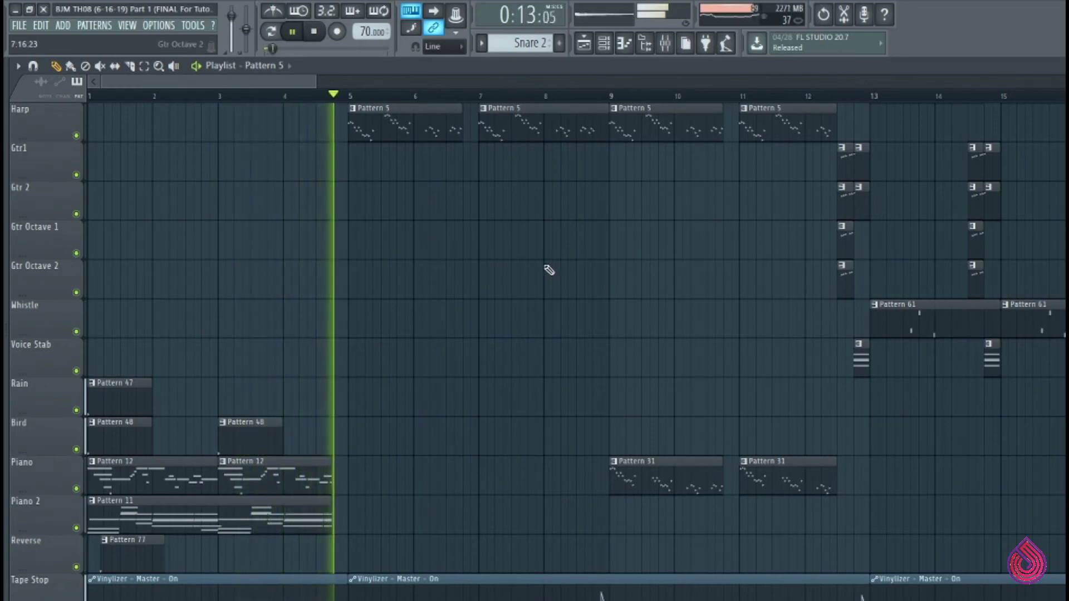
key(space)
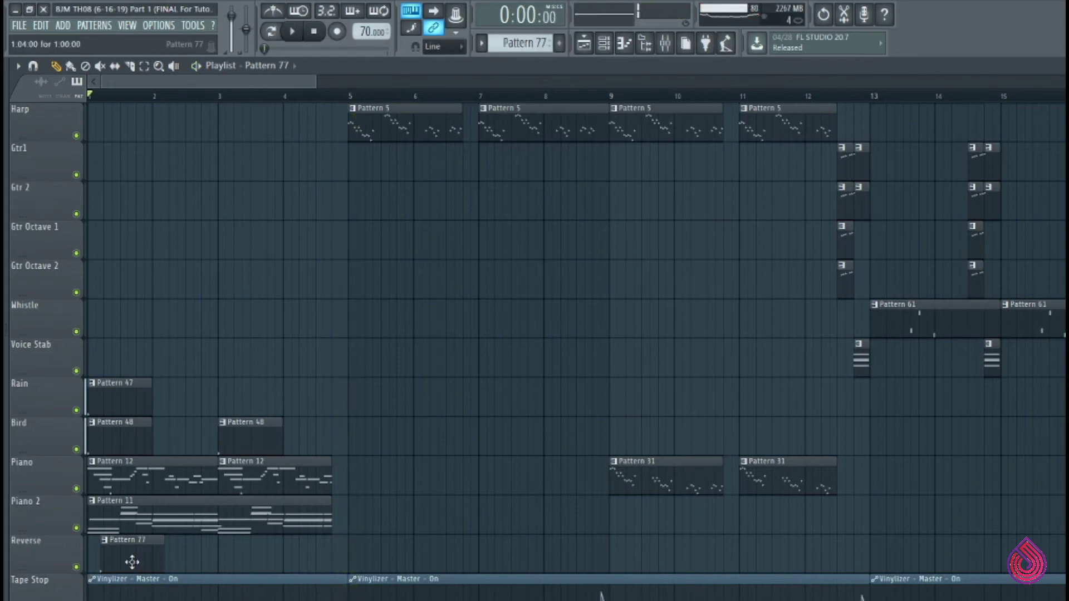
Step: In the Reverse Analog Delay Tail_5 channel settings, toggle Reverse on then off, then close
click(604, 43)
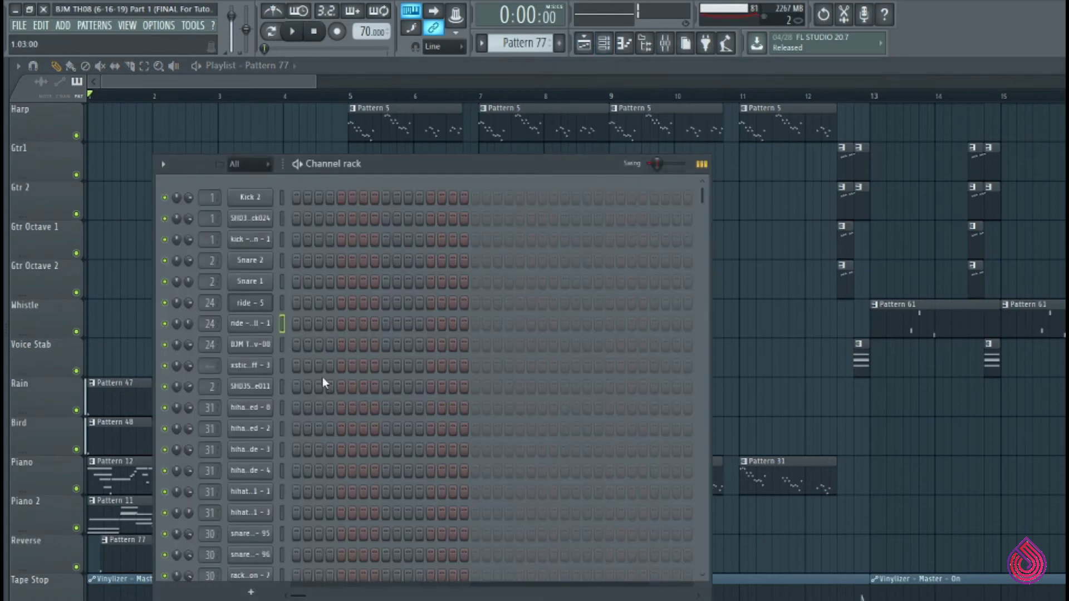
scroll(325, 379, down, 10)
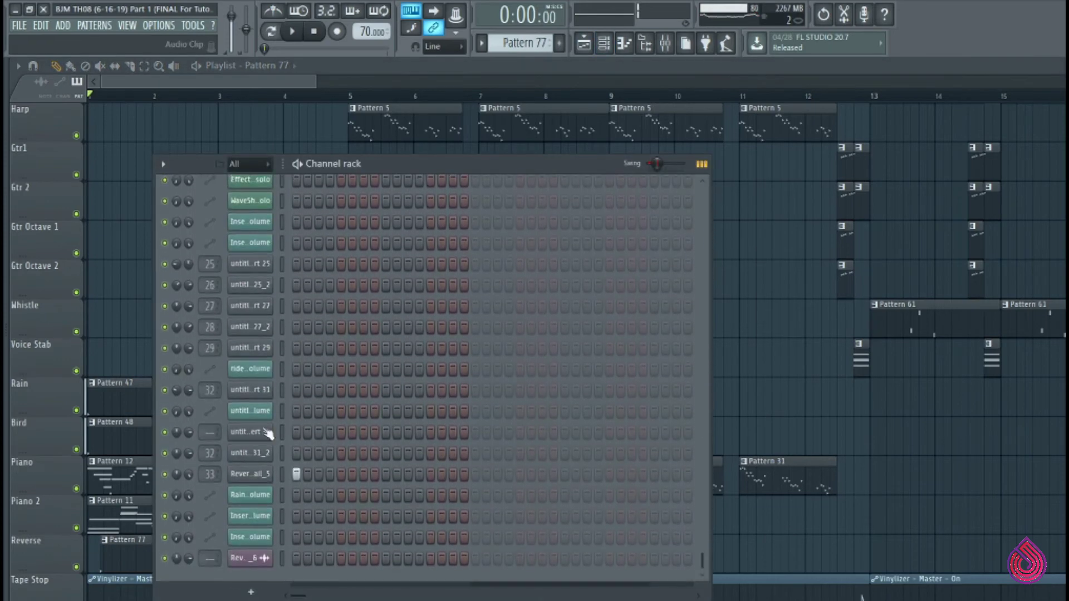
click(250, 474)
click(372, 420)
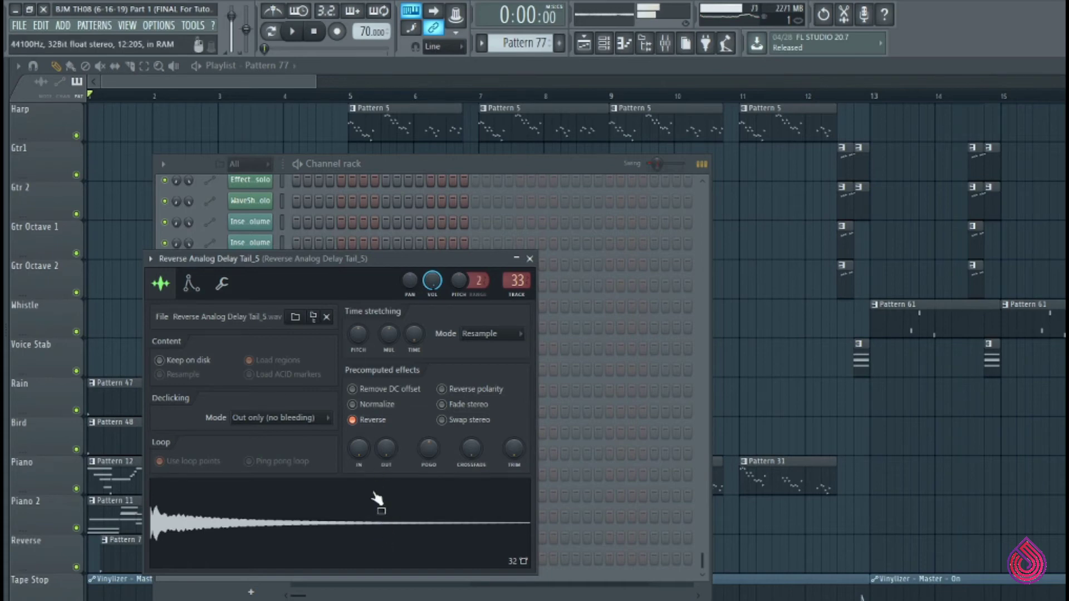
click(367, 421)
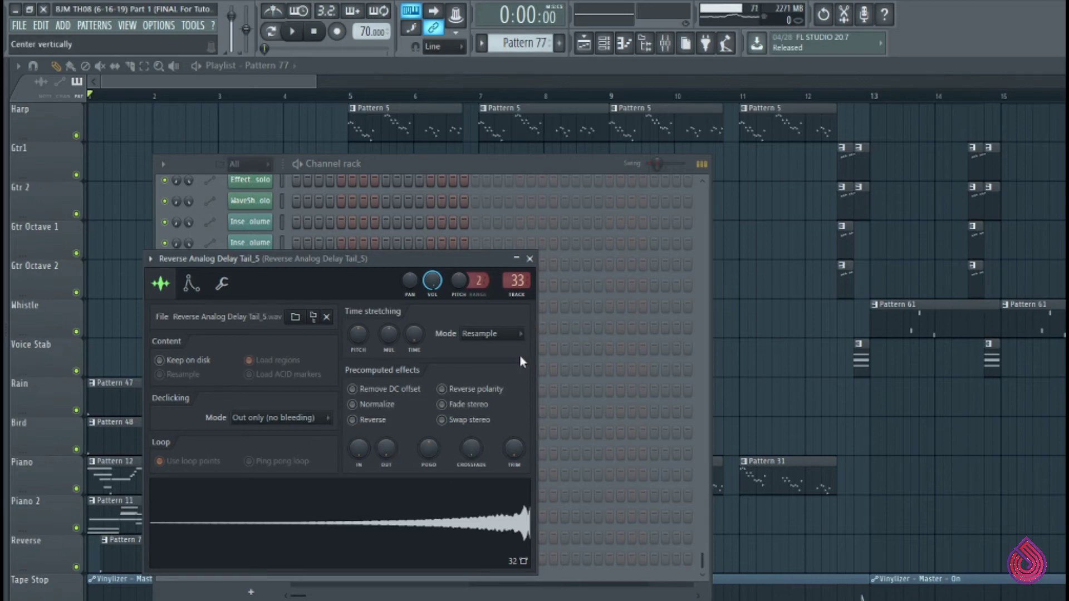
click(530, 259)
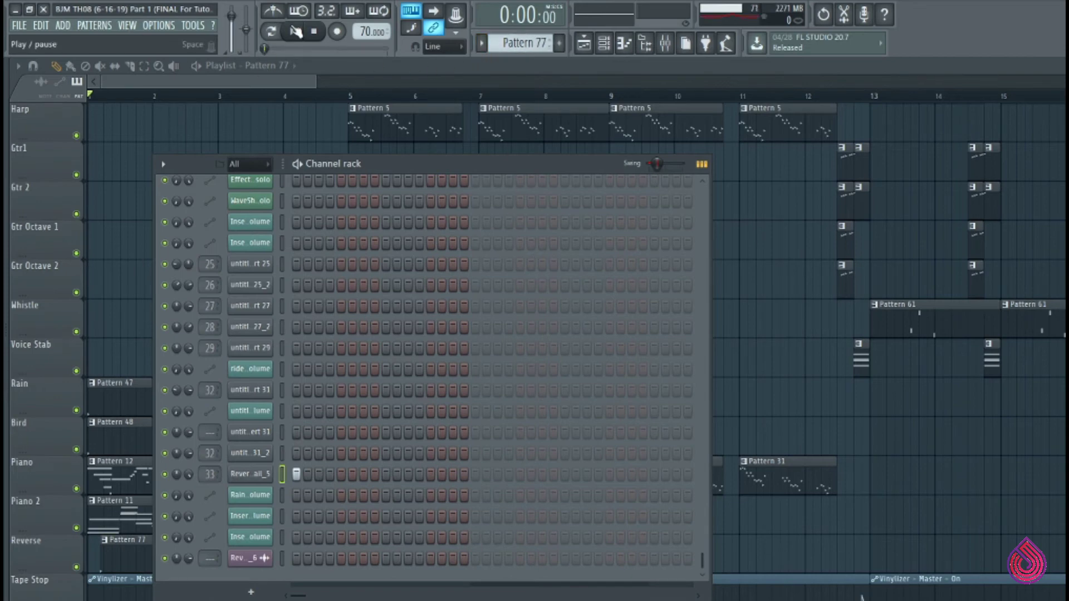
click(584, 43)
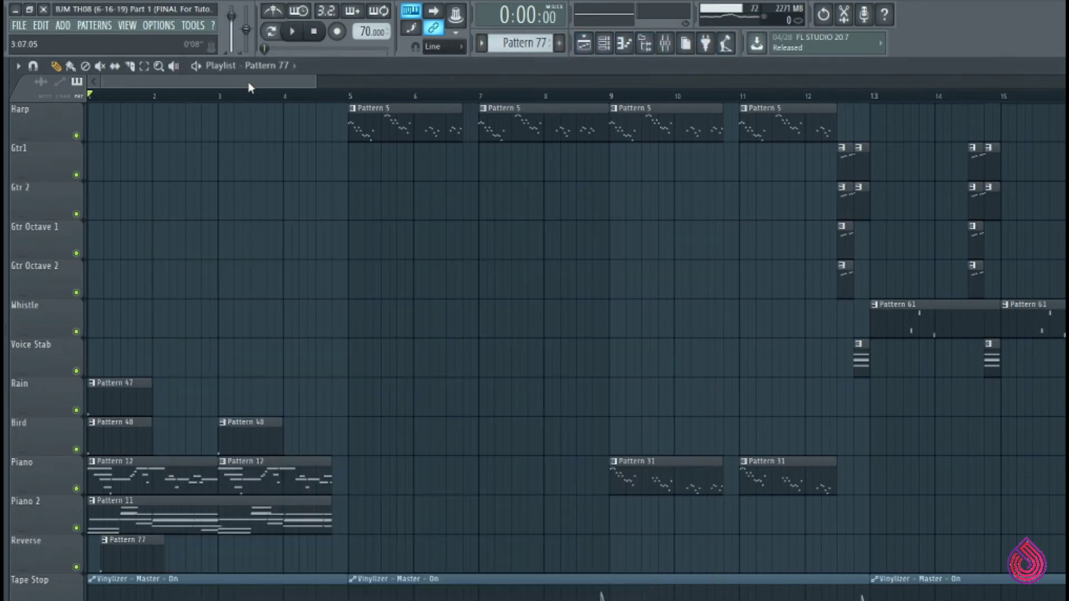
mouse_move(249, 87)
mouse_down()
mouse_move(382, 66)
mouse_move(237, 99)
mouse_up()
key(space)
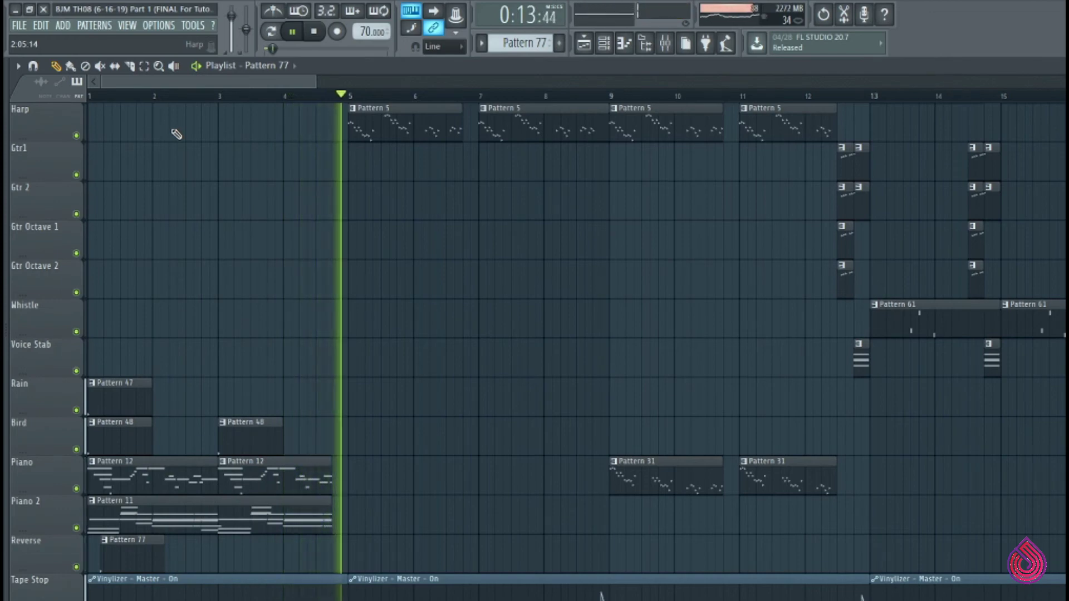
key(space)
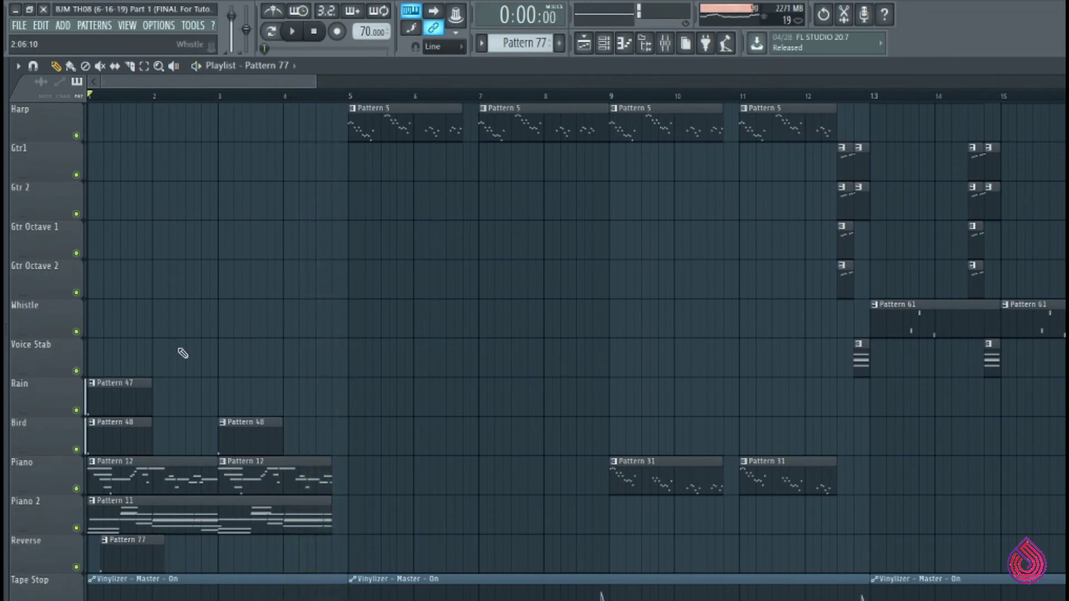
click(624, 43)
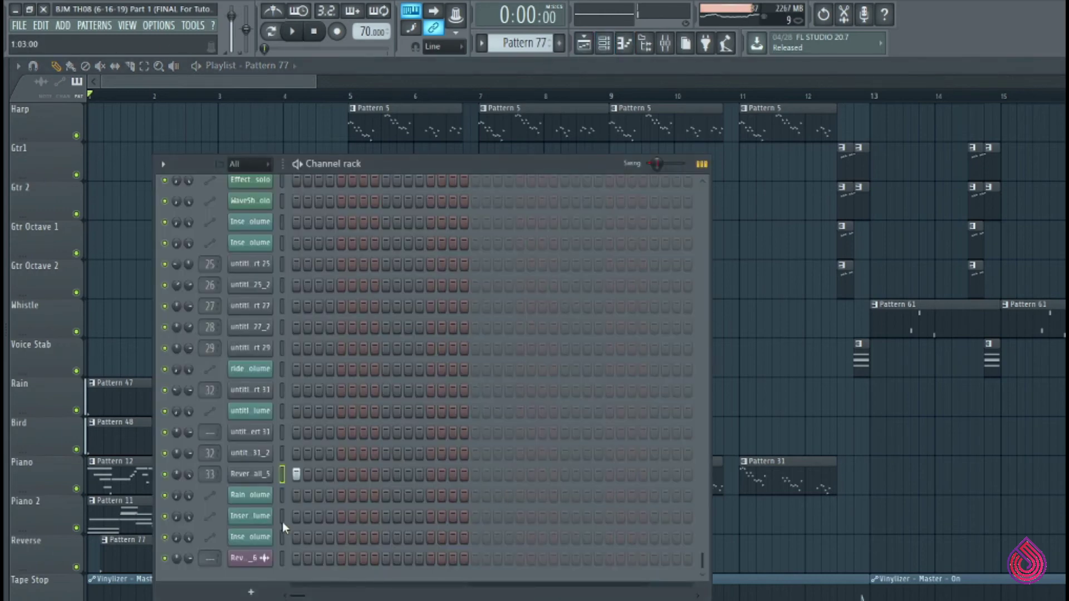
click(260, 475)
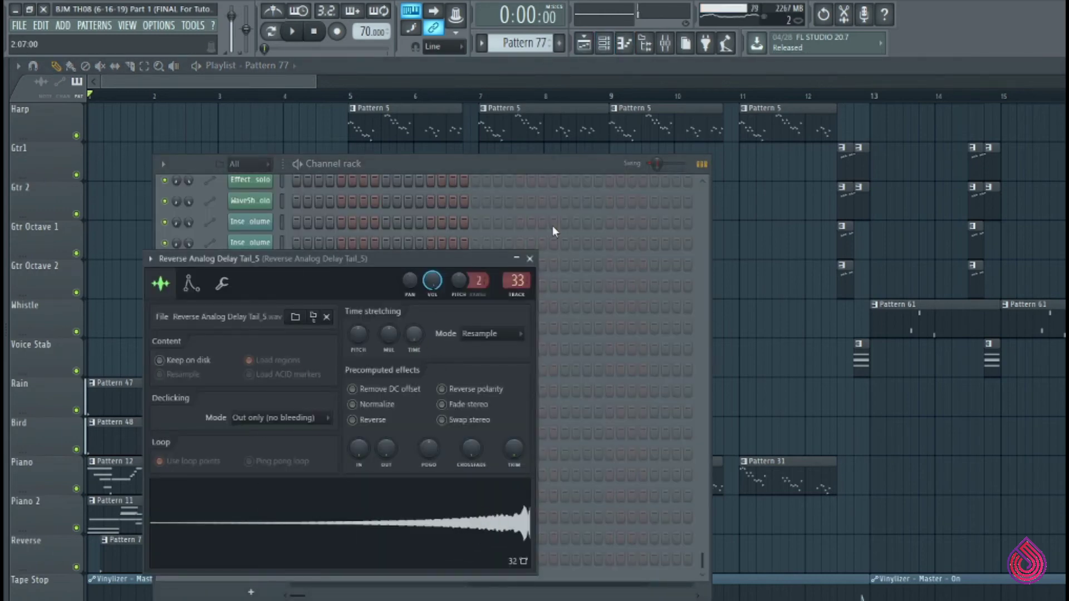
click(530, 258)
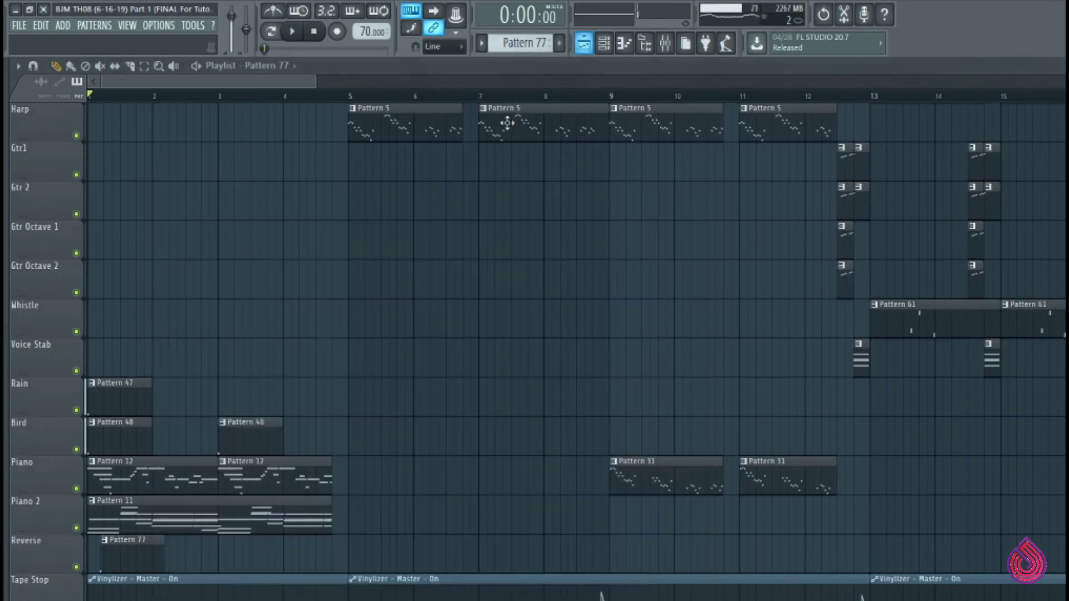
Step: Scroll the playlist to bar 45 and delete the trial Pattern 77 copy from Piano 2
click(584, 42)
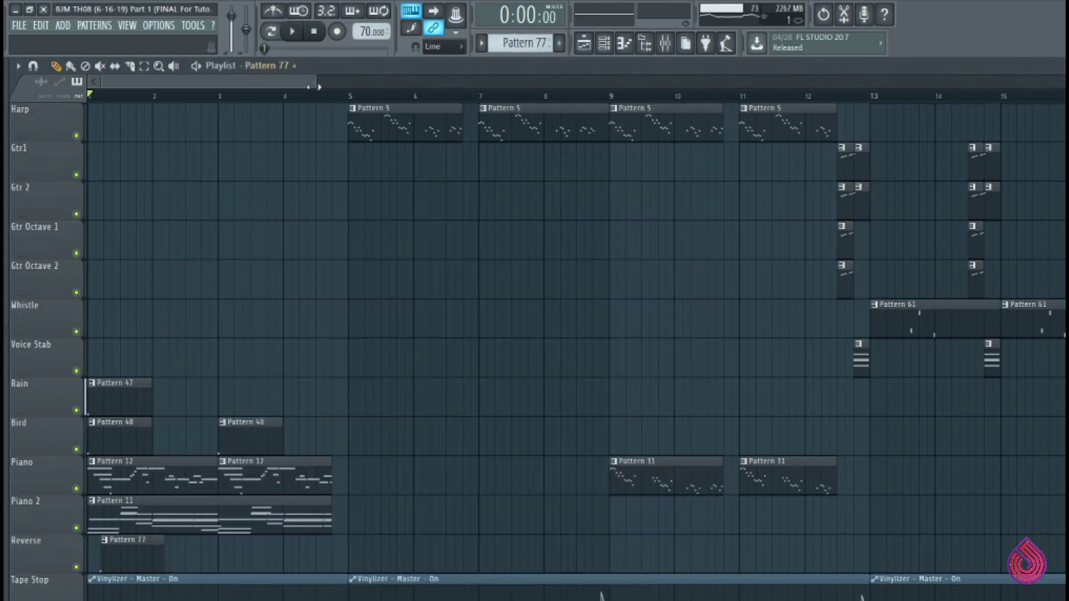
drag(292, 84, 476, 63)
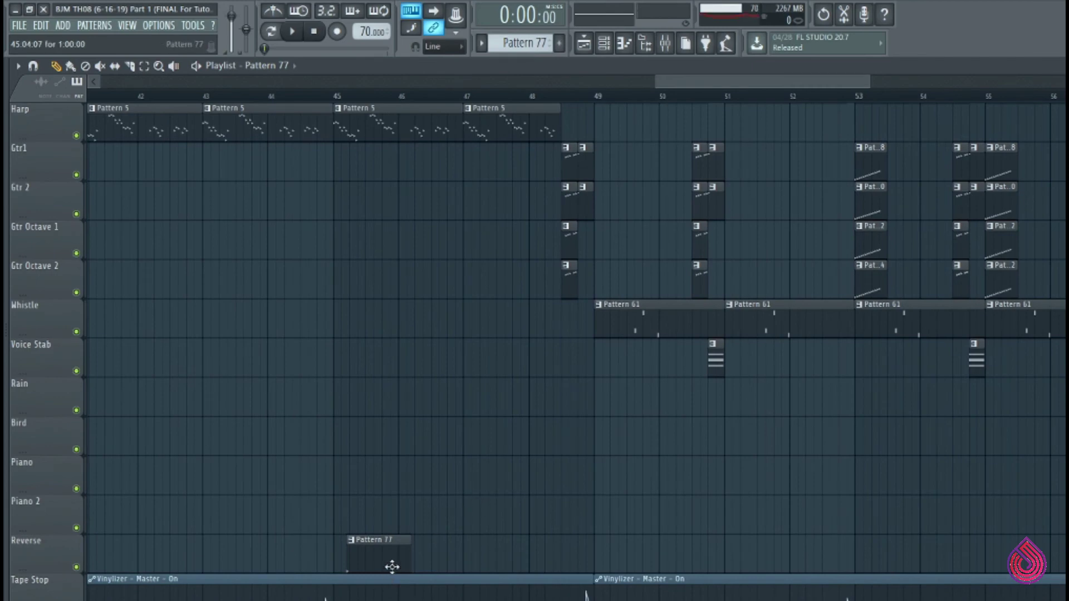
drag(870, 82, 750, 86)
drag(698, 553, 741, 501)
right_click(770, 504)
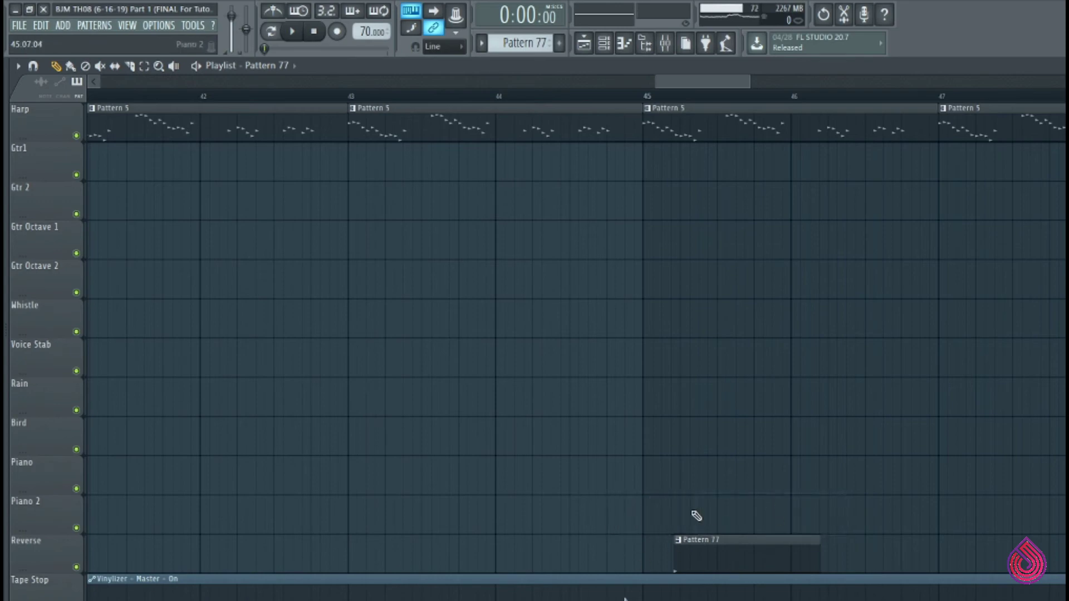
Step: Set the song position to bar 45 and zoom out to show bars 42–57
click(657, 97)
drag(746, 82, 908, 83)
scroll(400, 295, up, 5)
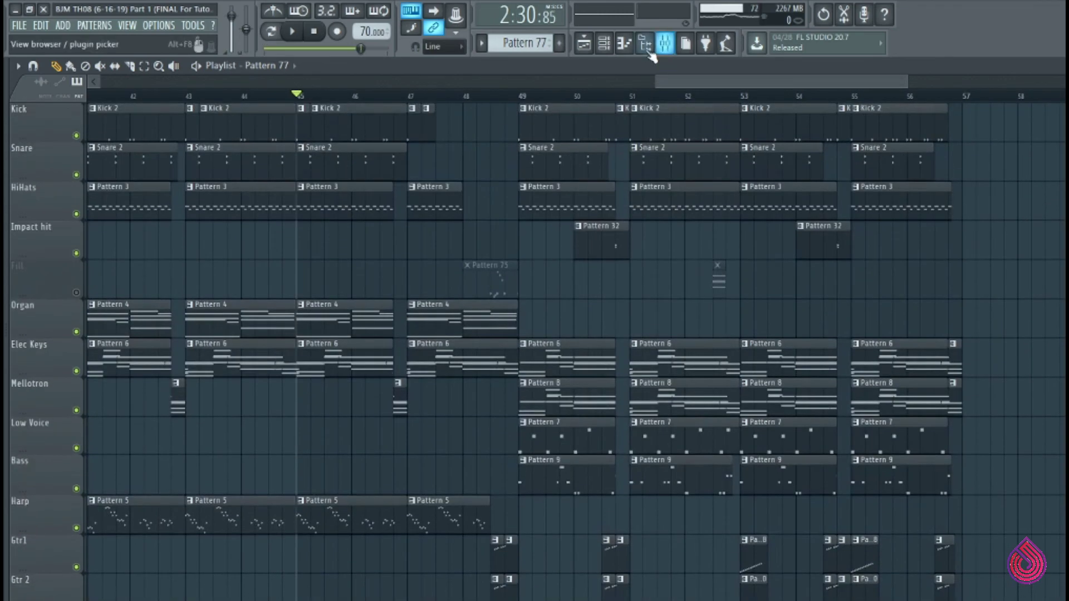
key(space)
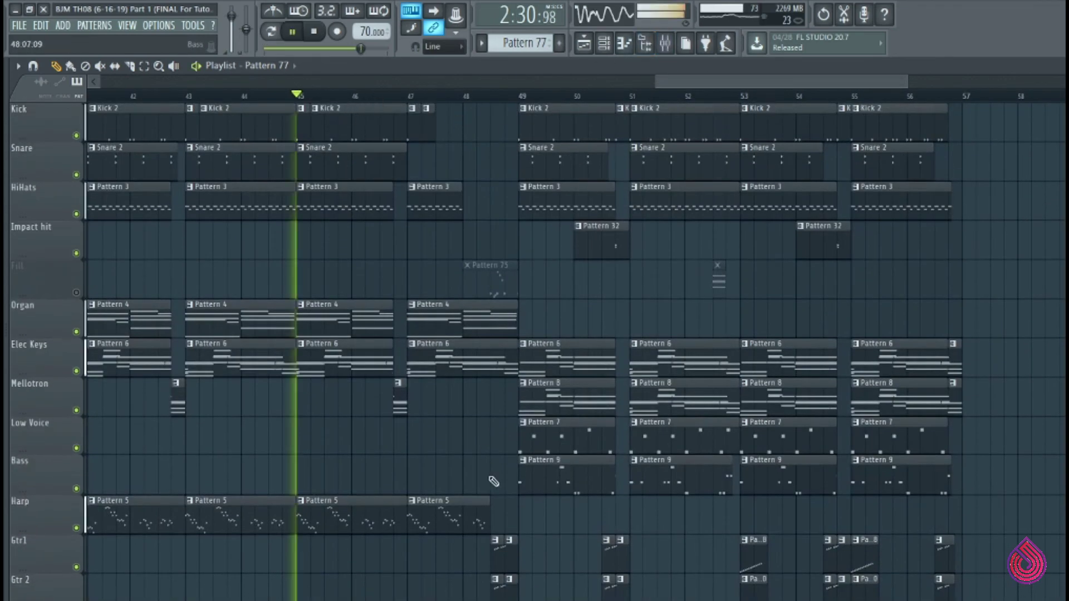
scroll(467, 557, down, 8)
scroll(625, 465, down, 2)
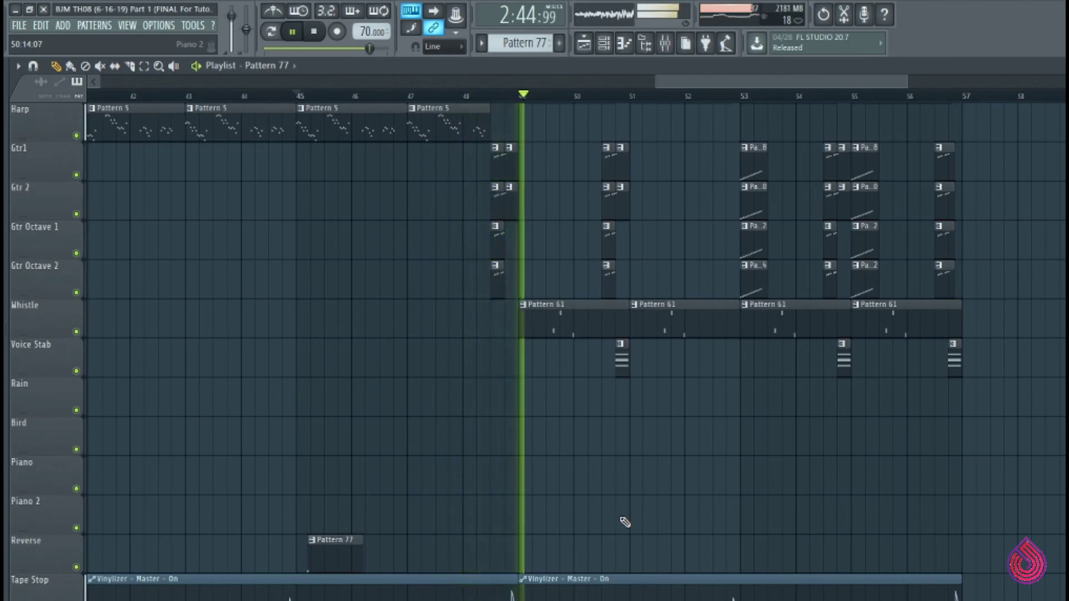
key(space)
scroll(475, 525, up, 5)
scroll(475, 526, up, 5)
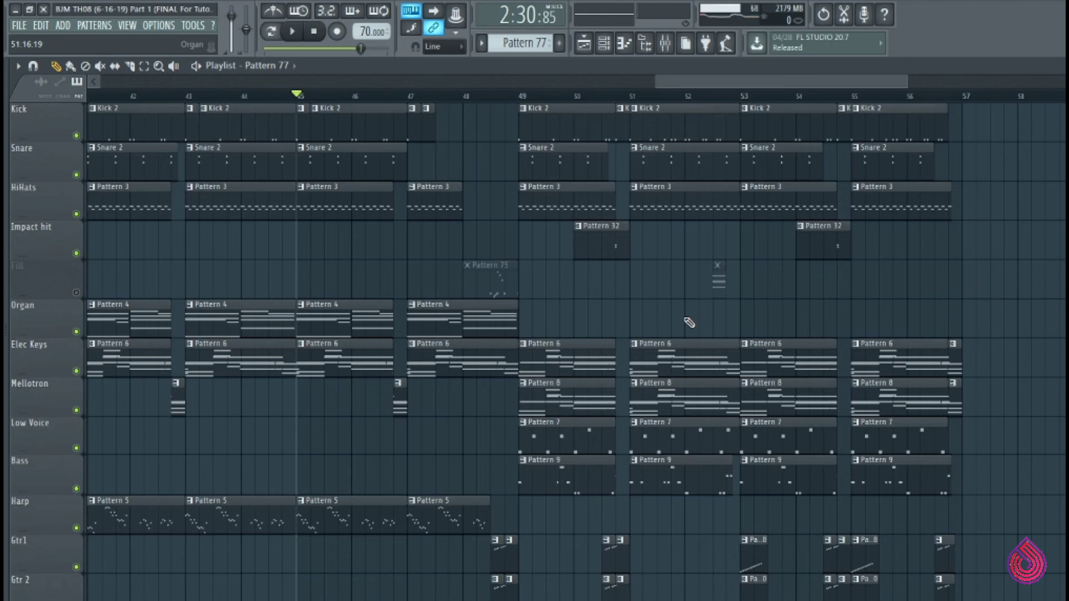
Step: Solo then unsolo the Fill track so it plays, and bring up Pattern 75's channels
right_click(77, 293)
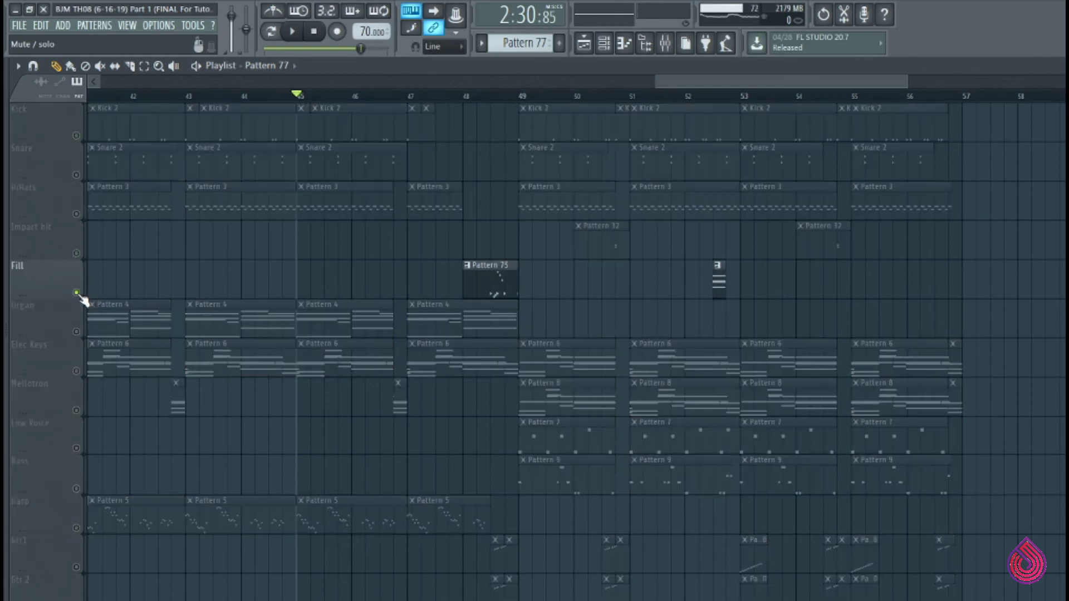
right_click(77, 293)
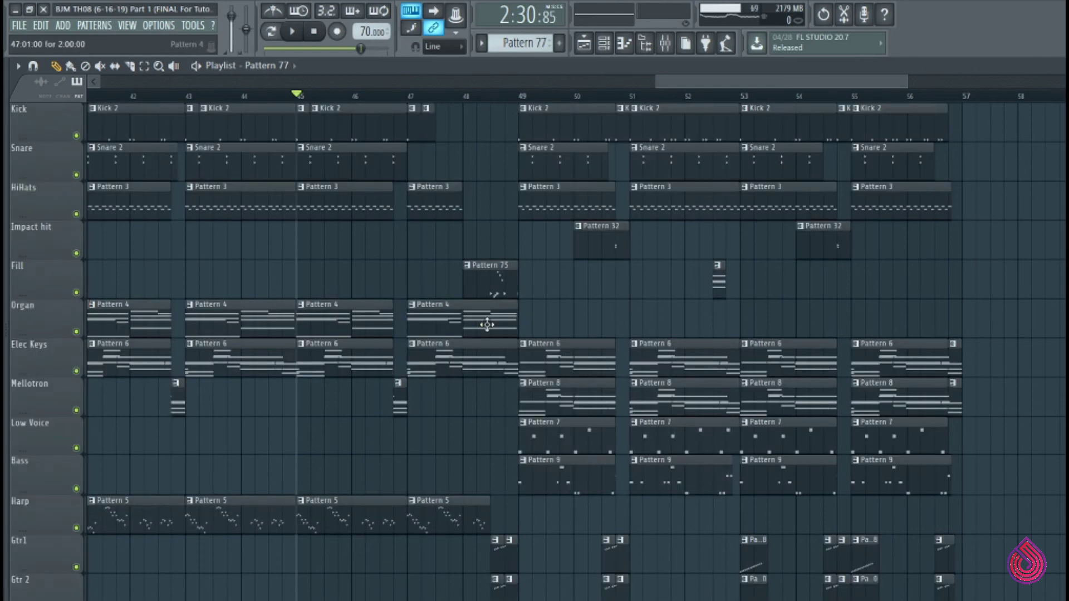
double_click(498, 291)
key(F6)
scroll(449, 385, down, 5)
scroll(463, 396, up, 5)
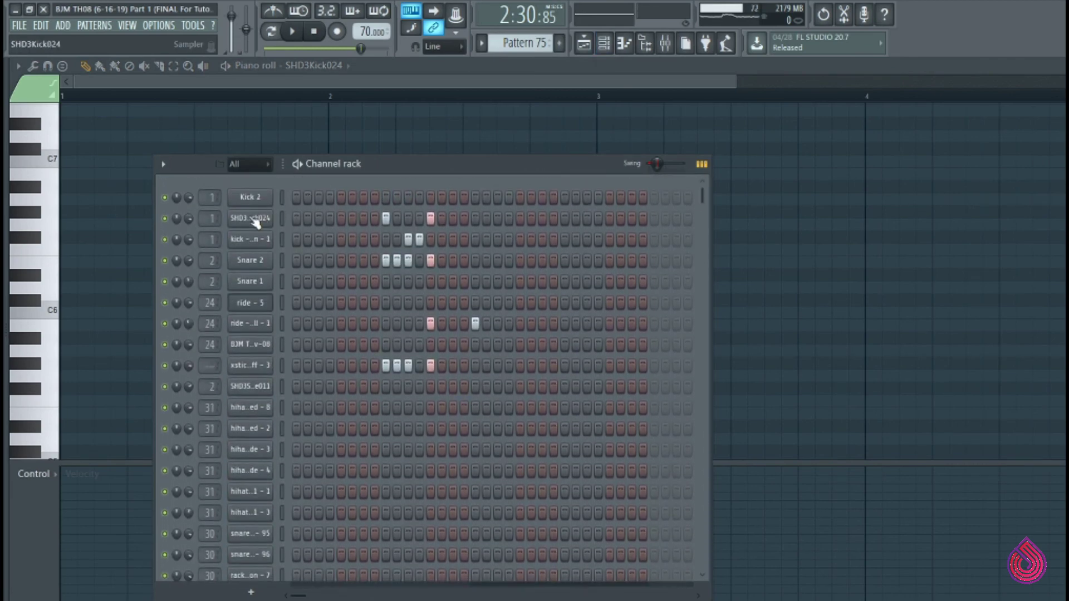
Step: Check the SHD3Kick024, Snare 2, ride - bell - 1 and xstick - snares off - 3 sample settings
click(251, 220)
click(439, 167)
click(260, 268)
click(403, 131)
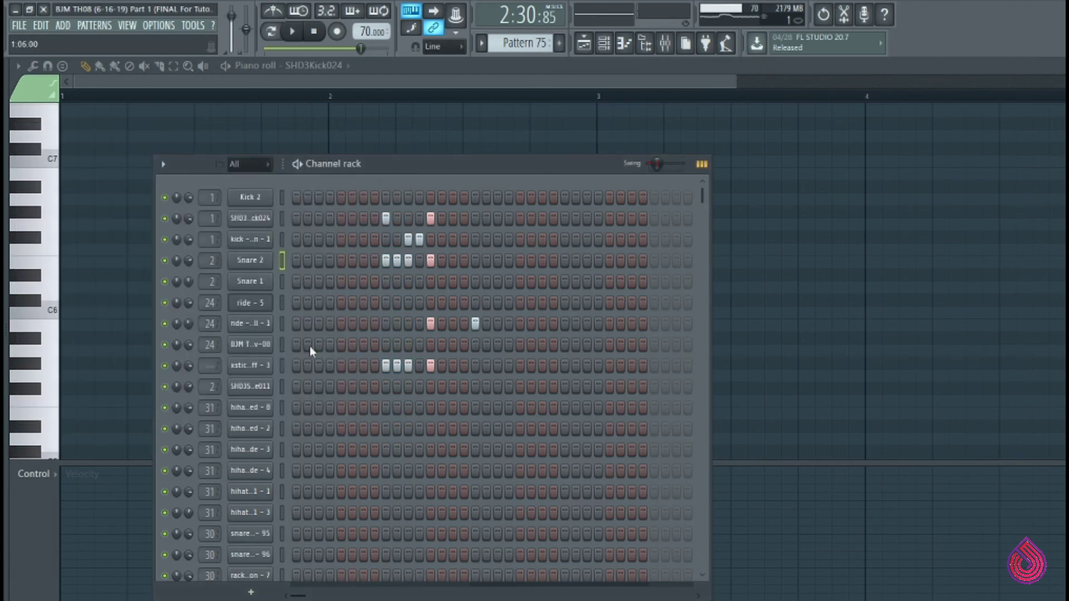
click(260, 329)
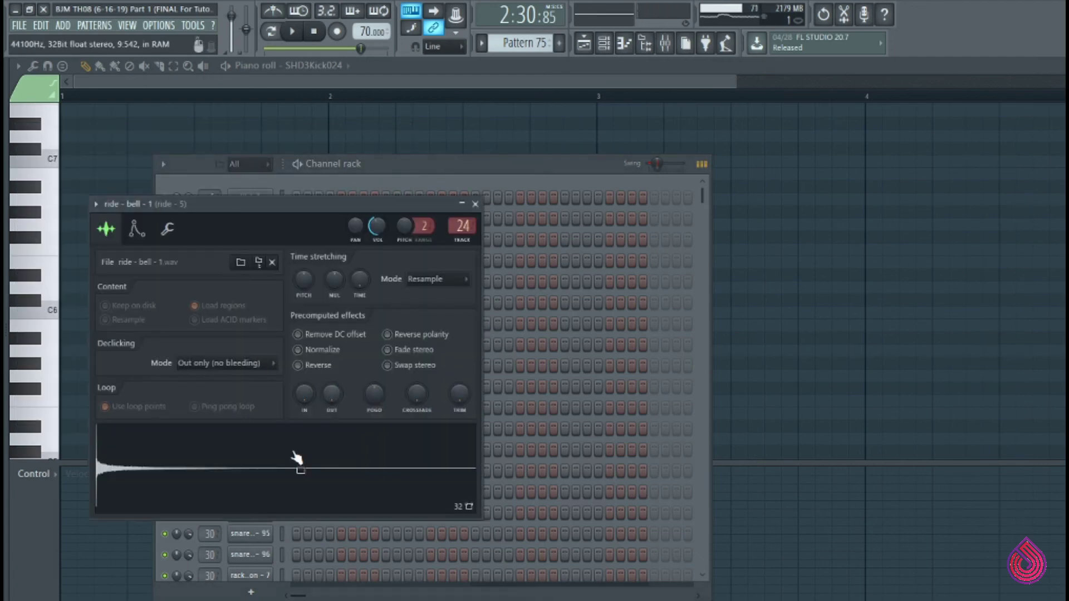
click(475, 204)
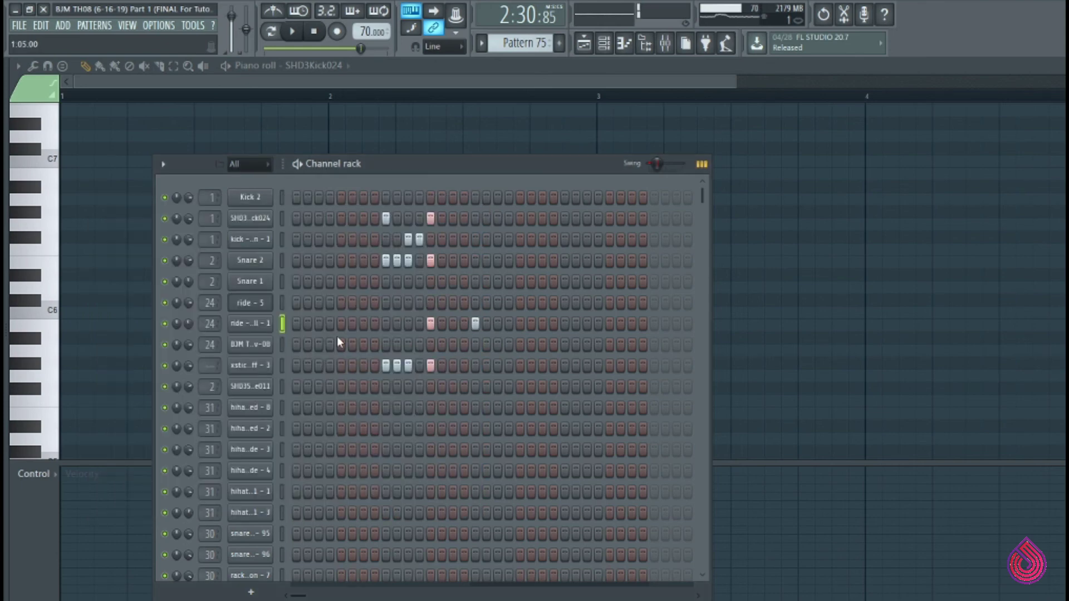
click(260, 369)
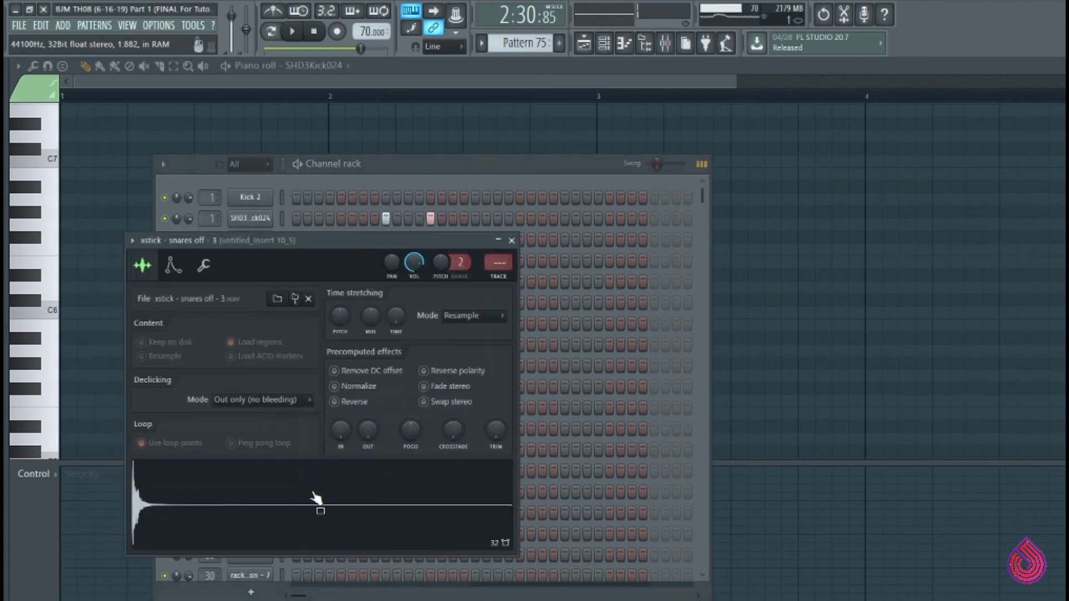
click(511, 240)
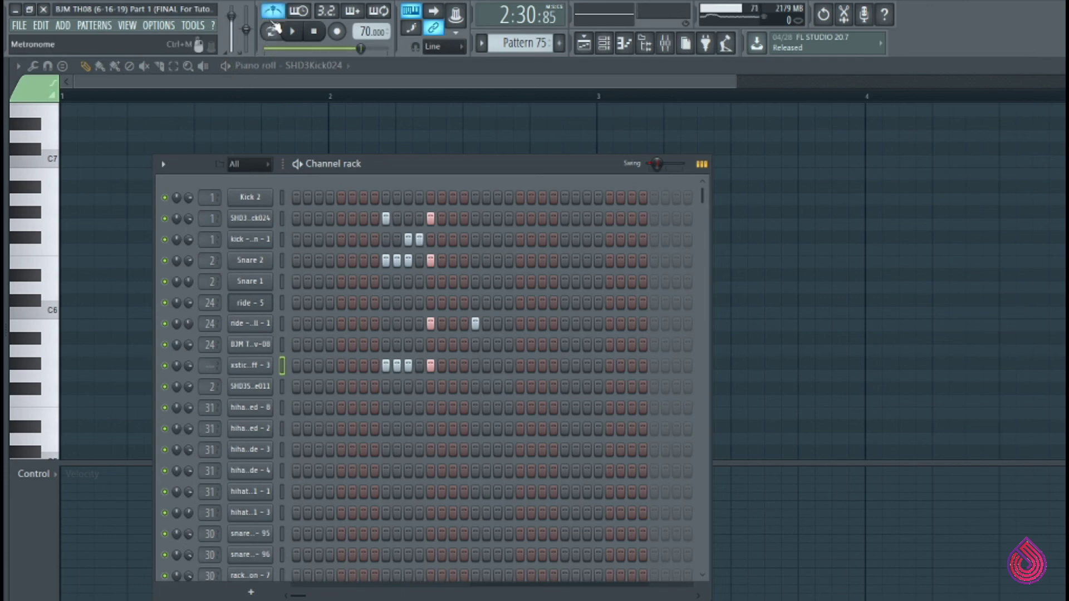
Step: Play the Pattern 75 fill, stop it, and return to the playlist
click(292, 32)
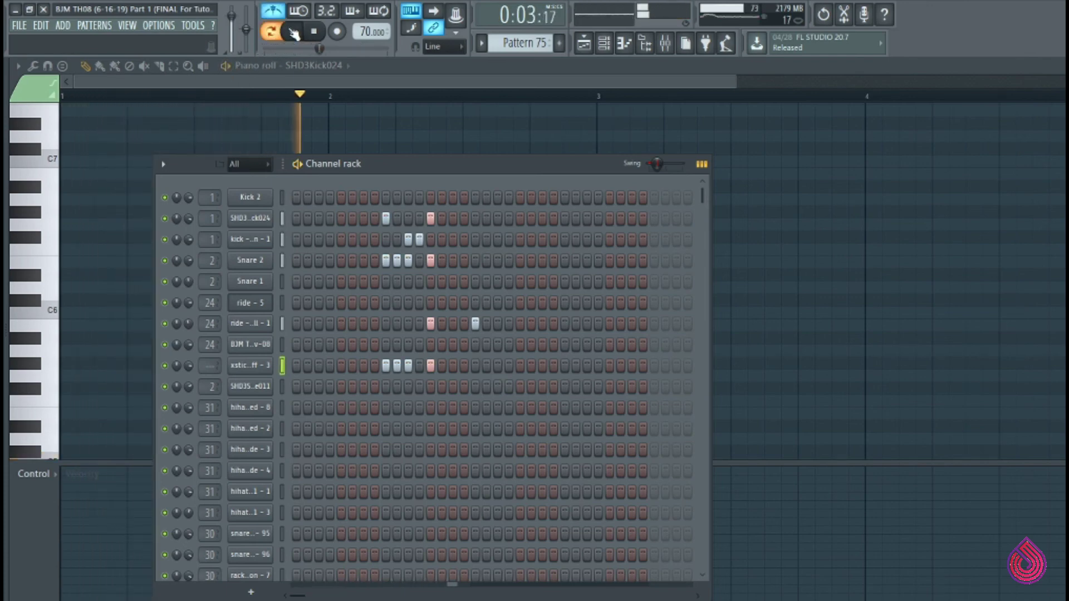
click(292, 32)
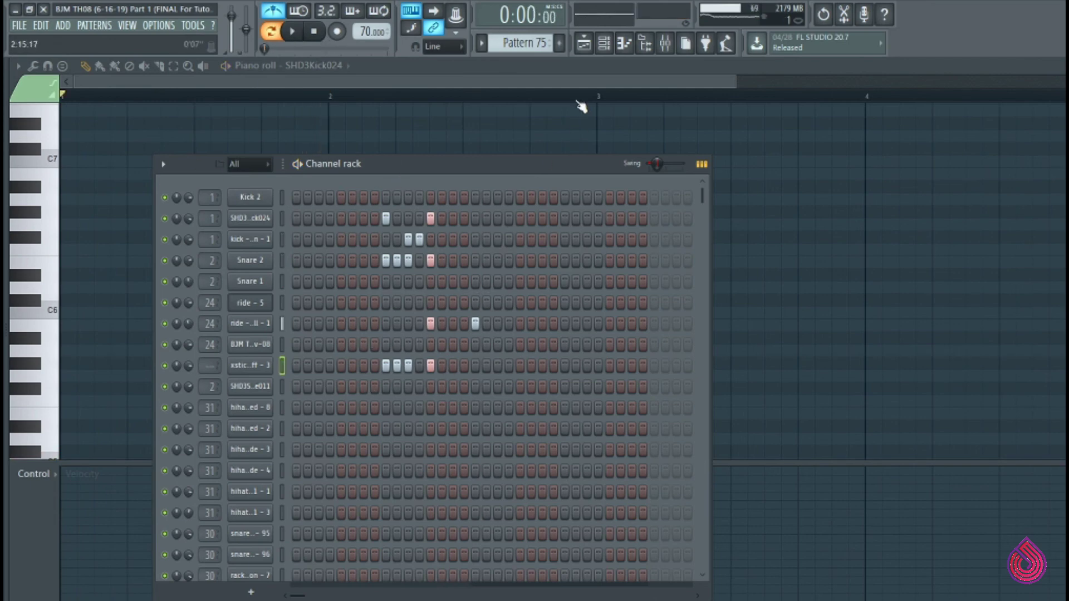
click(584, 43)
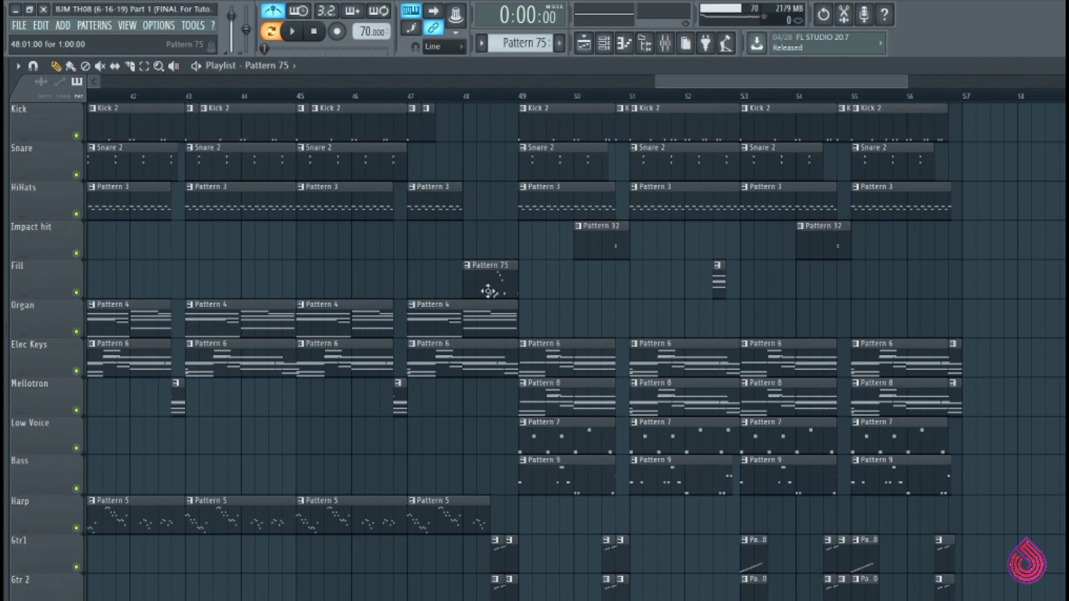
click(301, 95)
key(space)
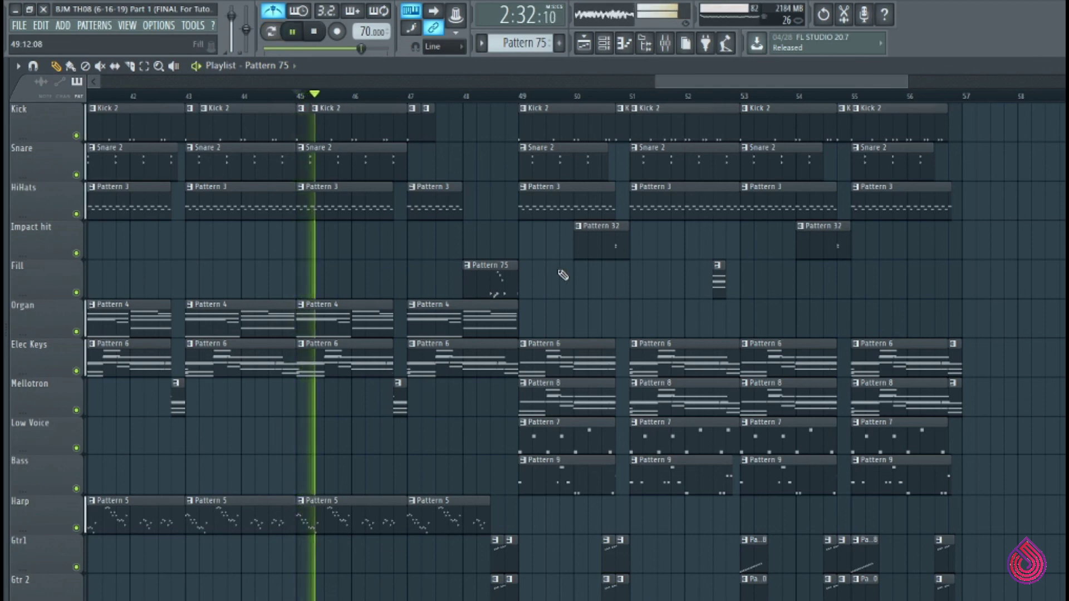